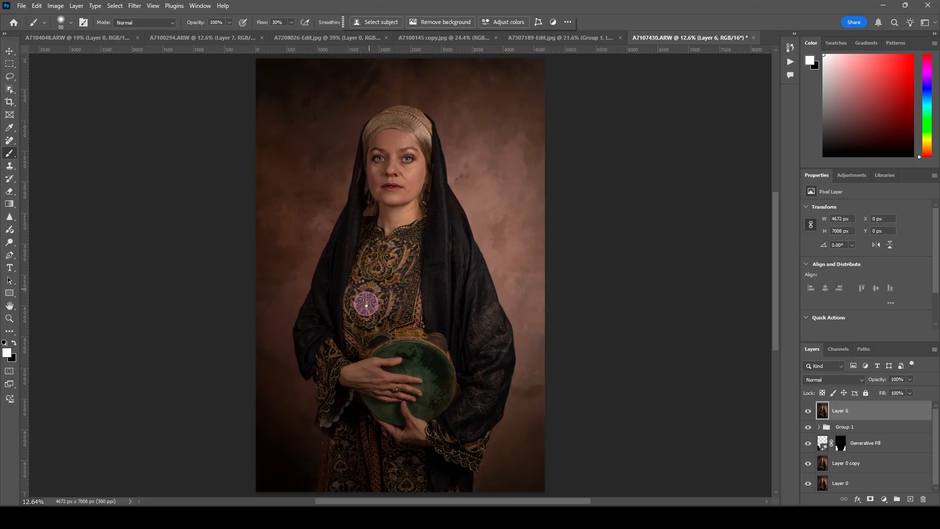
Duplicate Layer 6 and keep the duplicate as the active layer
scroll(380, 296, up, 3)
scroll(379, 302, up, 2)
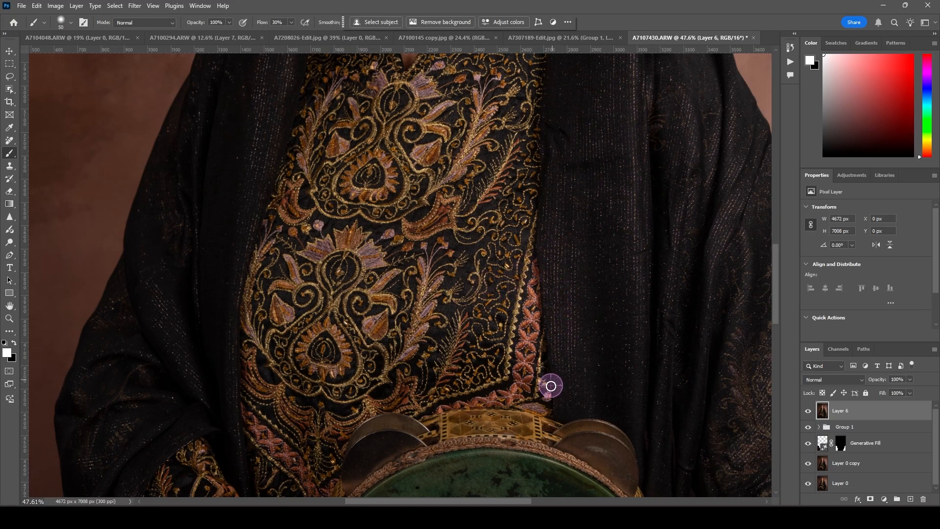
key(space)
drag(519, 427, 489, 169)
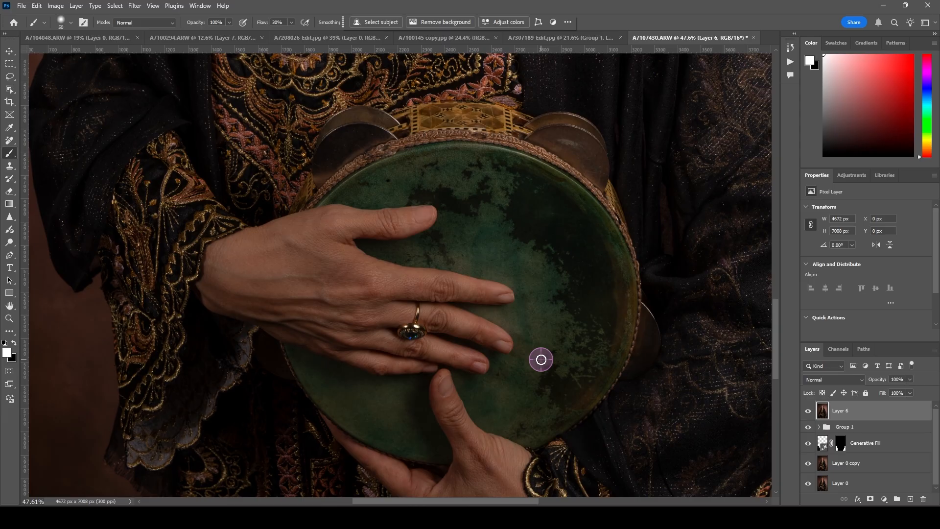
key(ctrl+0)
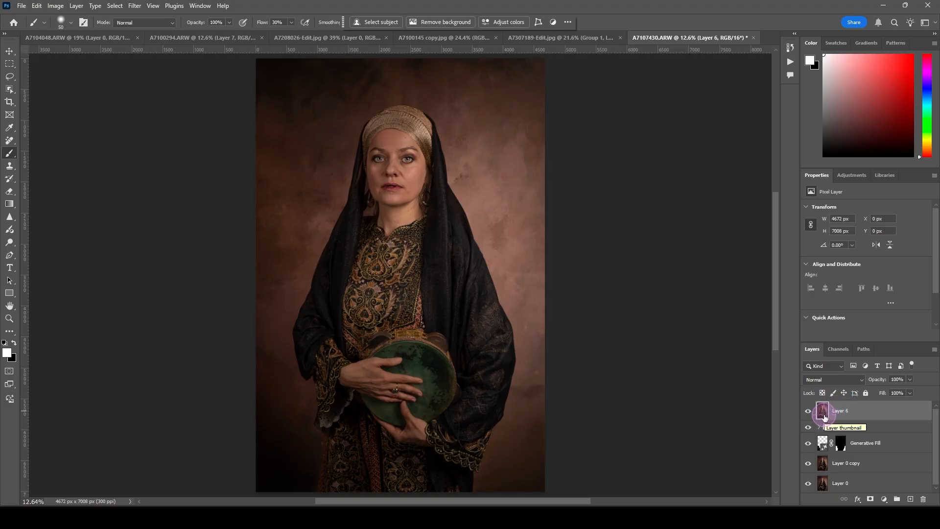
key(ctrl+j)
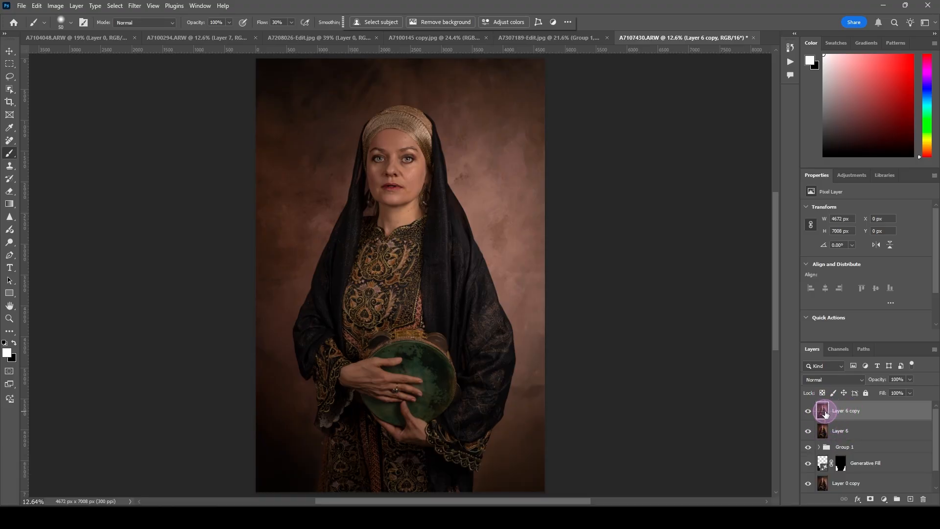
click(836, 432)
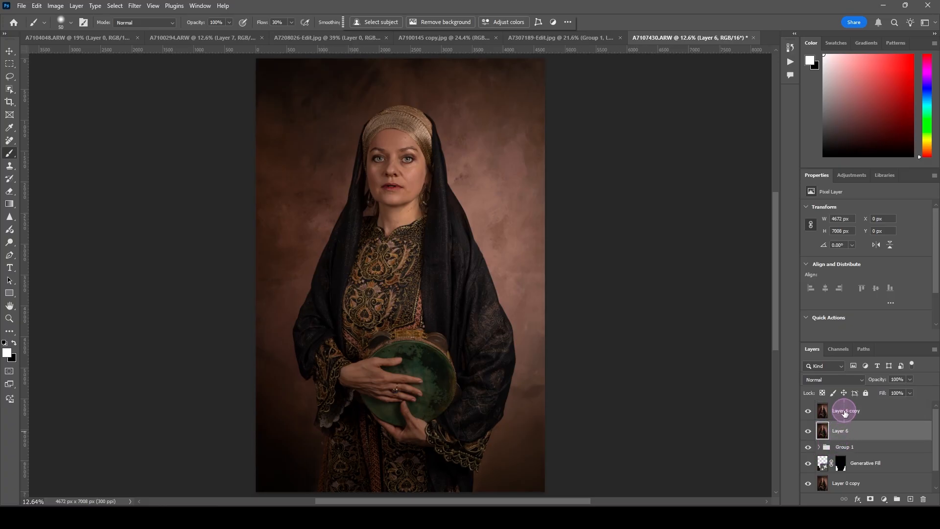
click(844, 412)
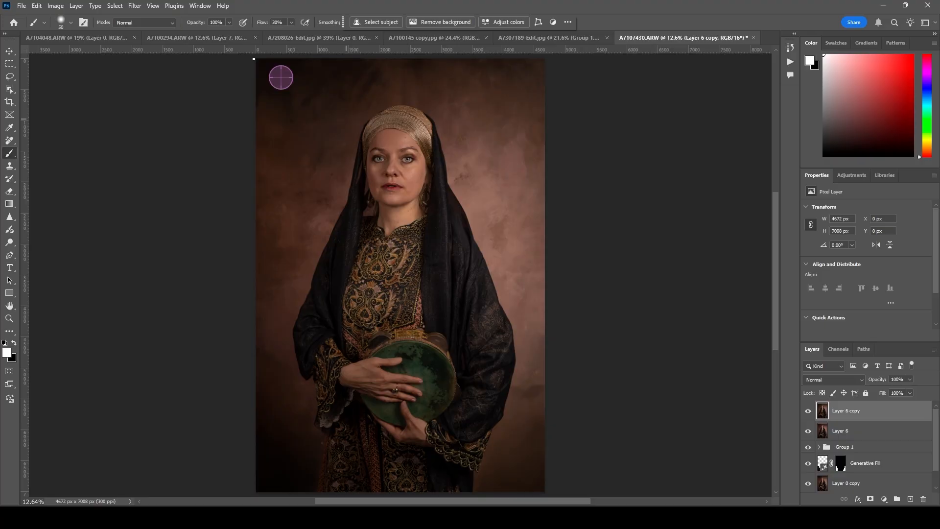
Open the duplicate in the Camera Raw Filter and set Shadows to +14 and Blacks to +18
click(134, 6)
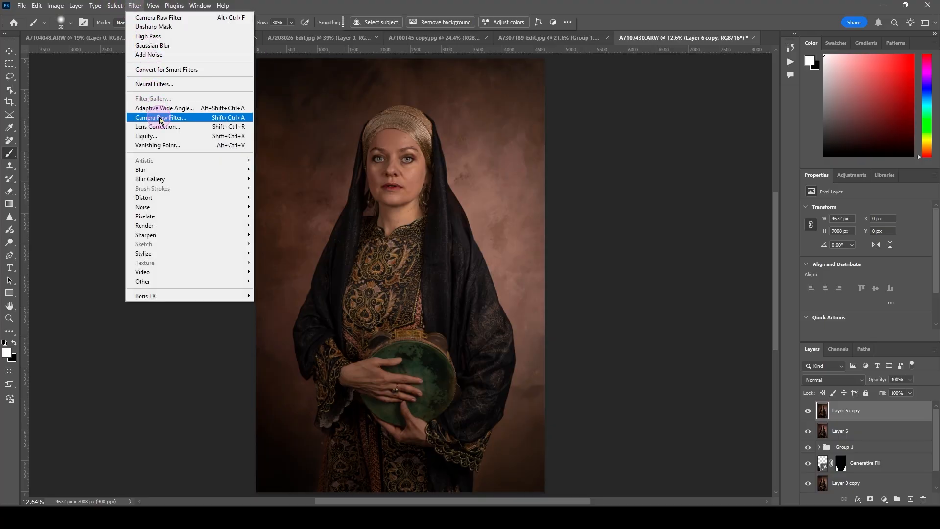
click(161, 119)
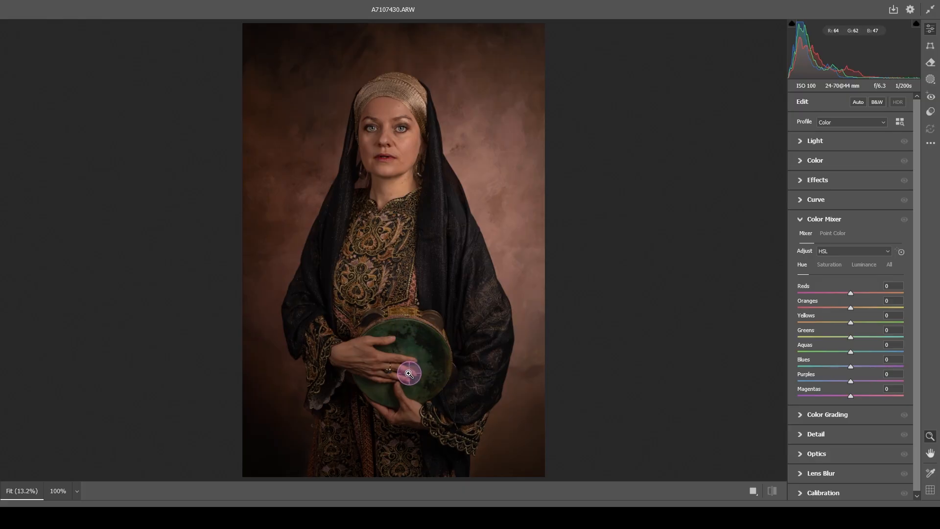
click(801, 141)
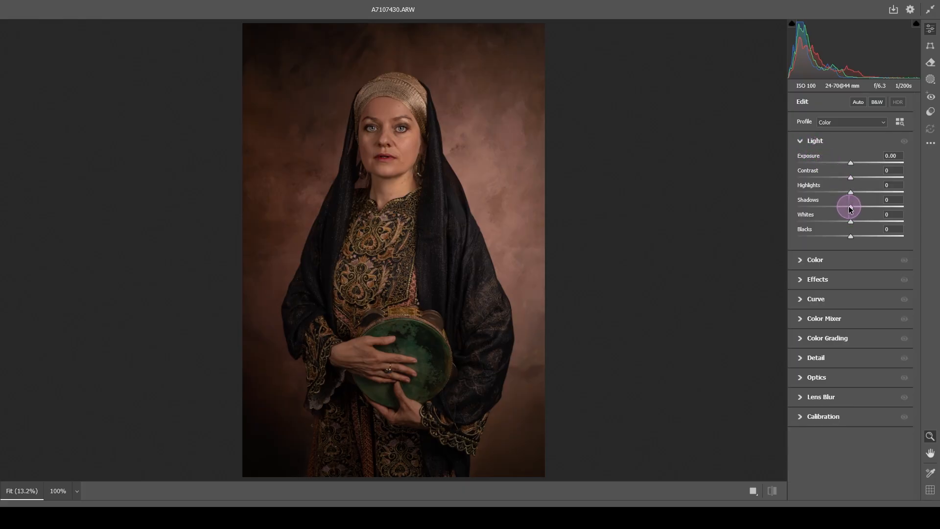
mouse_move(851, 208)
mouse_down()
mouse_move(871, 211)
mouse_move(858, 206)
mouse_up()
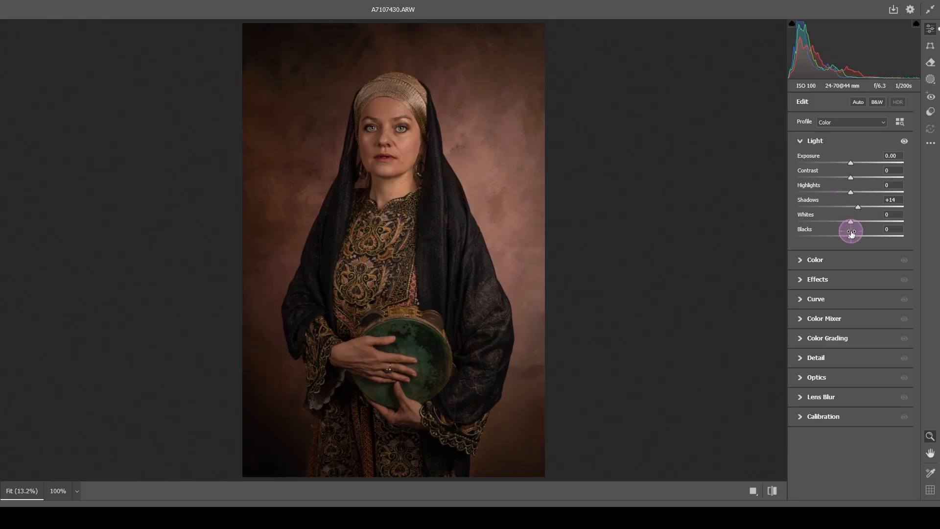
drag(852, 239, 863, 238)
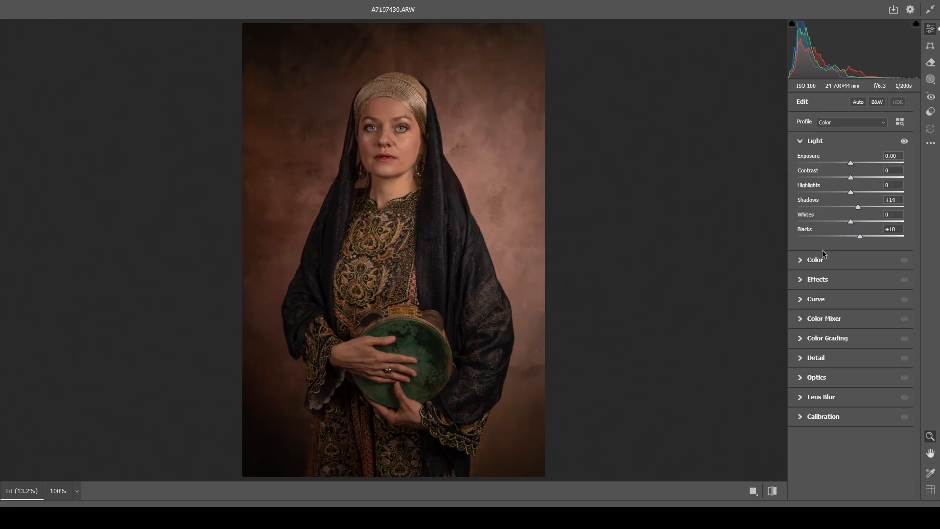
Set the effects to Texture +39, Clarity +32 and Dehaze +12, judging the drum at 66% zoom
click(803, 280)
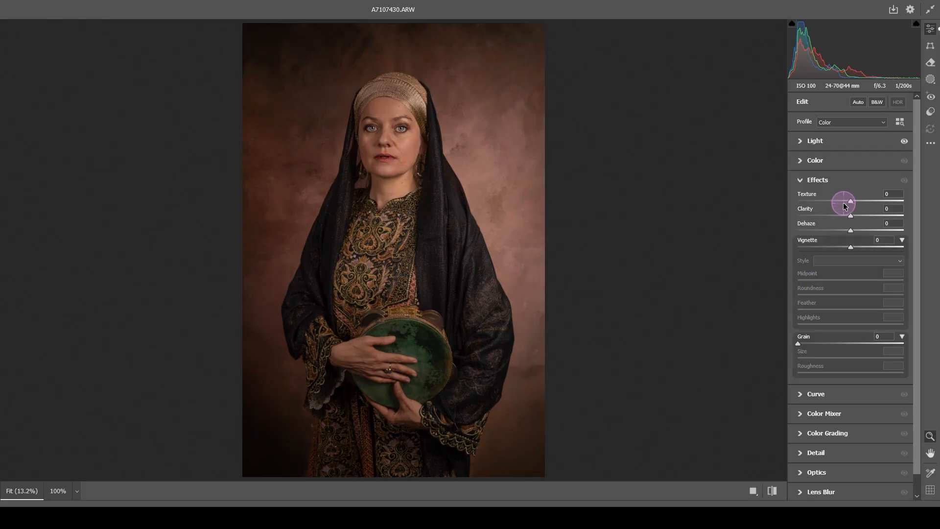
drag(851, 218, 882, 225)
click(410, 356)
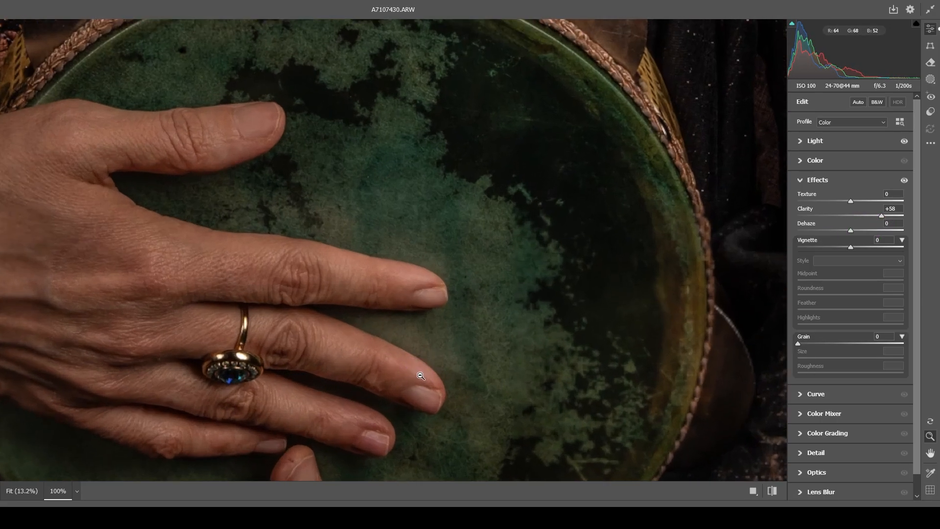
click(75, 493)
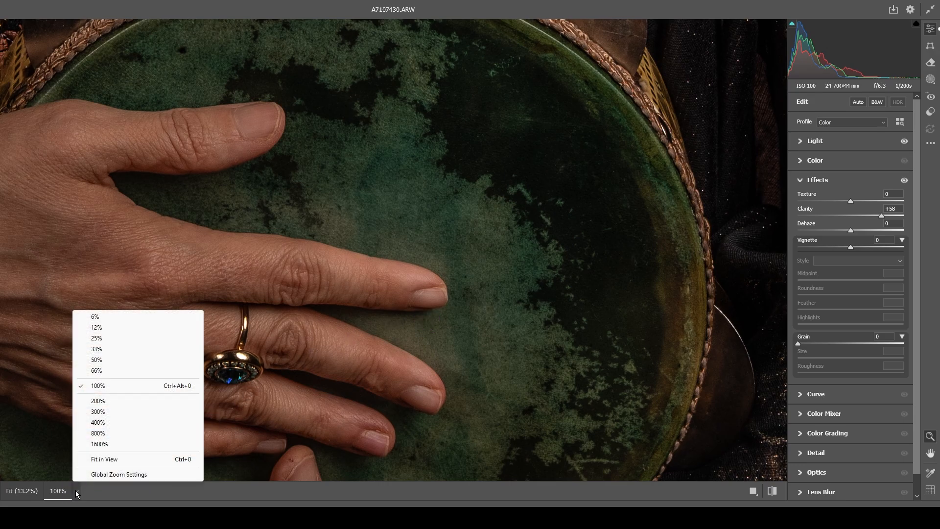
click(103, 372)
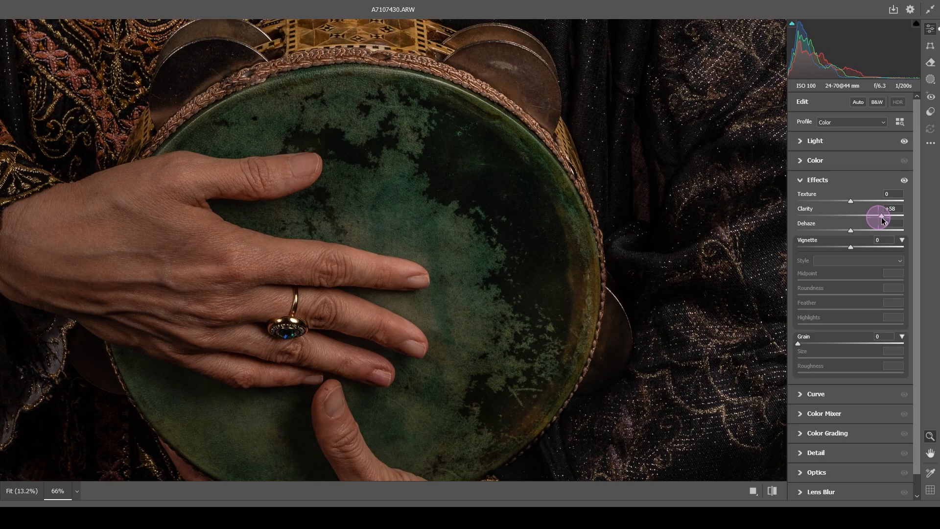
mouse_move(882, 215)
mouse_down()
mouse_move(829, 212)
mouse_move(877, 222)
mouse_move(854, 223)
mouse_move(873, 222)
mouse_move(875, 202)
mouse_up()
mouse_move(850, 231)
mouse_down()
mouse_move(841, 229)
mouse_move(858, 230)
mouse_up()
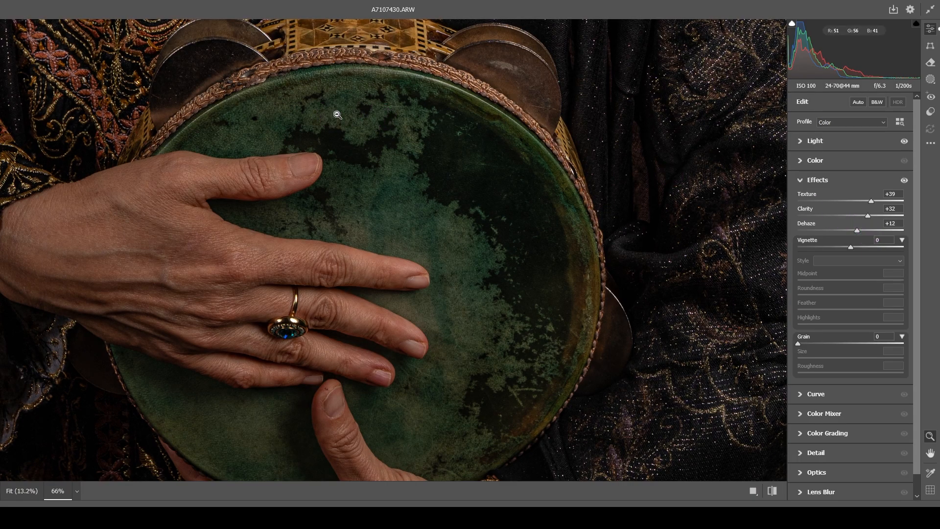
Check the drum and hand at 100% zoom and apply the Camera Raw adjustments to the layer
click(77, 492)
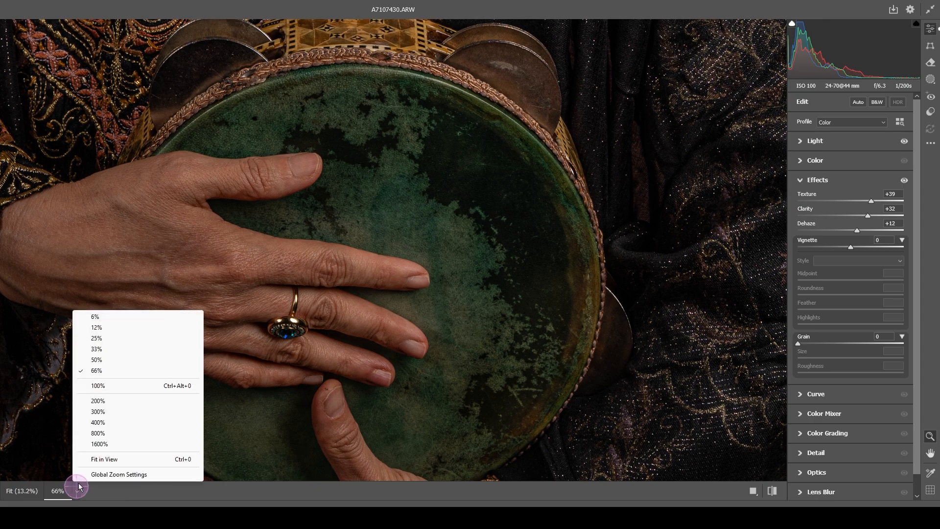
click(98, 384)
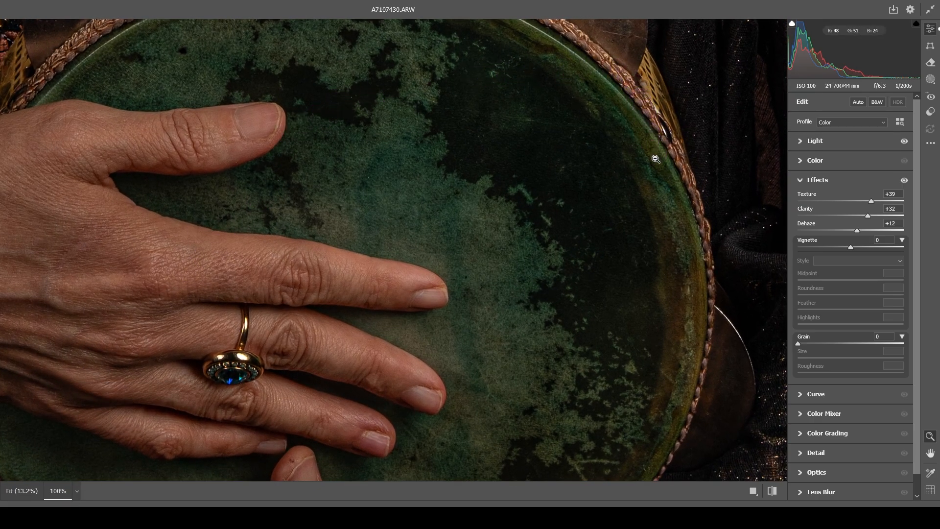
drag(624, 148, 587, 92)
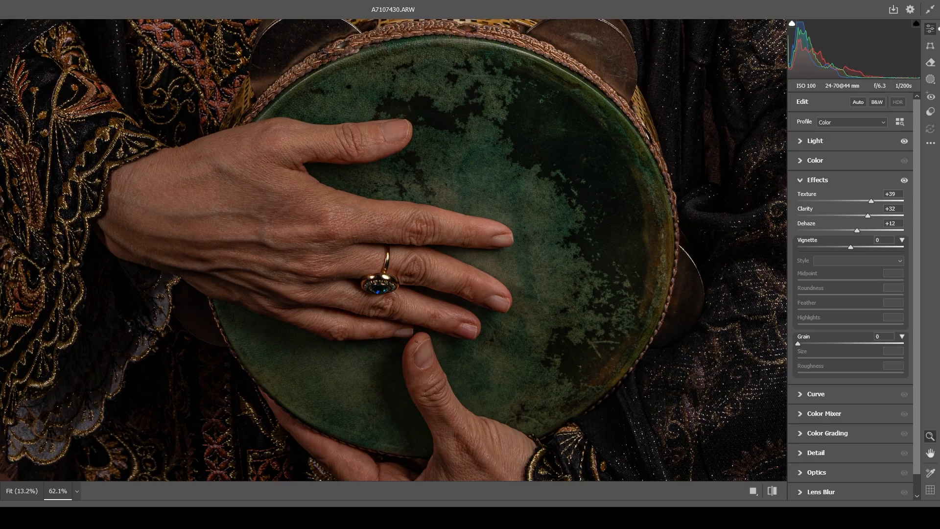
click(866, 514)
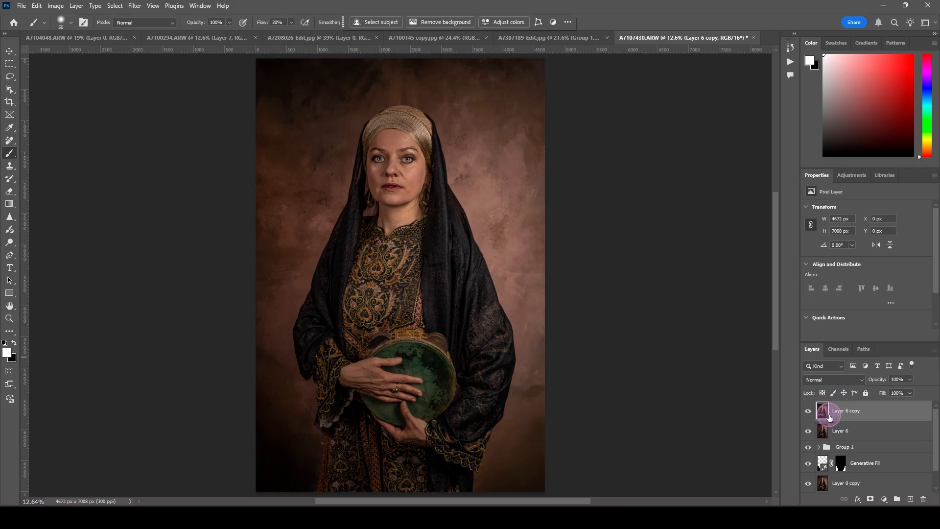
Add a black layer mask to Layer 6 copy so the Camera Raw effect is hidden
alt+click(870, 498)
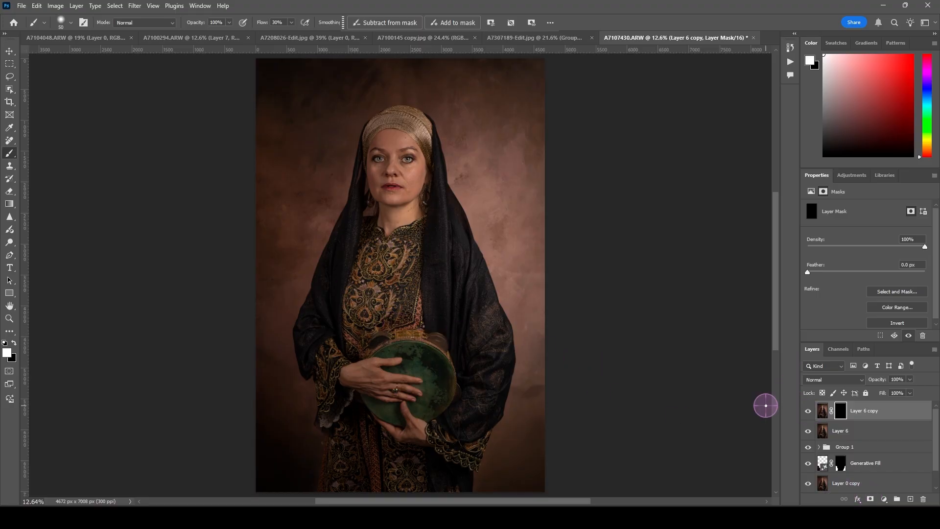
scroll(418, 347, up, 5)
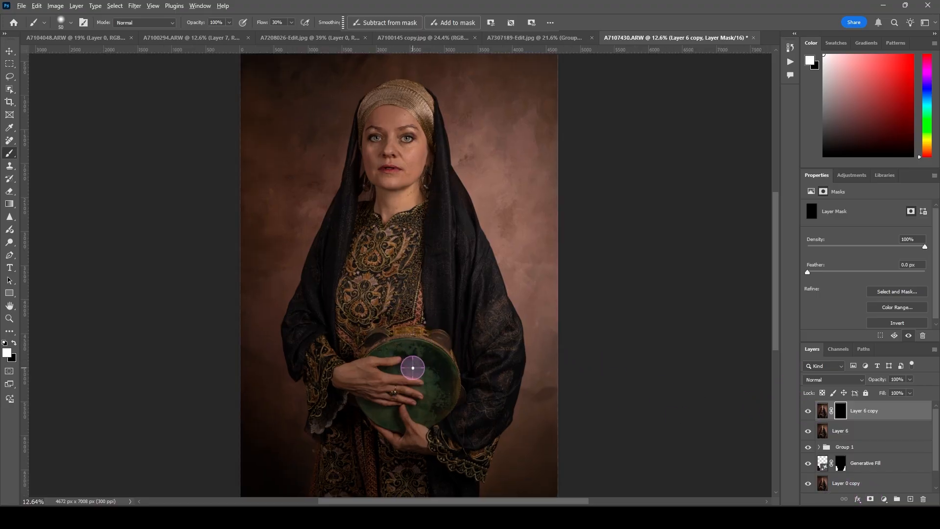
key(space)
drag(409, 369, 424, 185)
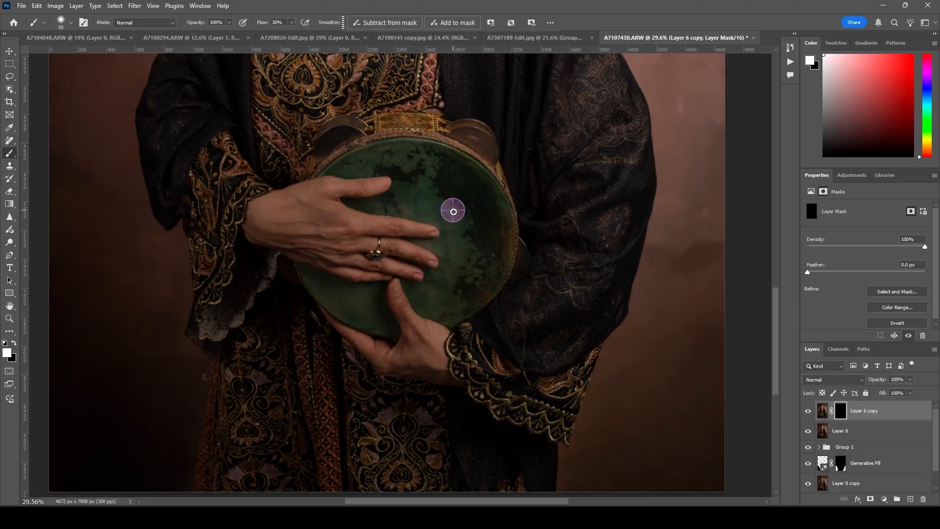
Switch to KeyFX, turn off its cursor highlighting and return to Photoshop
click(586, 516)
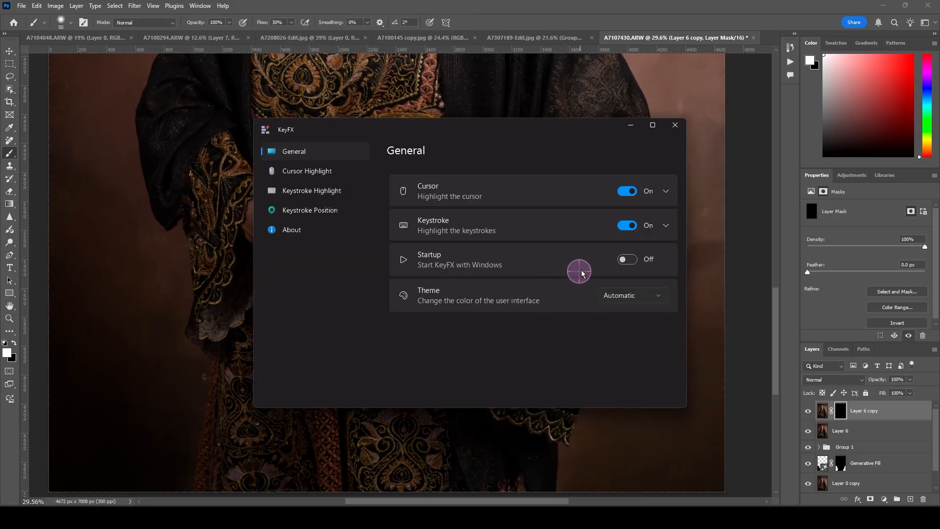
click(627, 191)
click(631, 125)
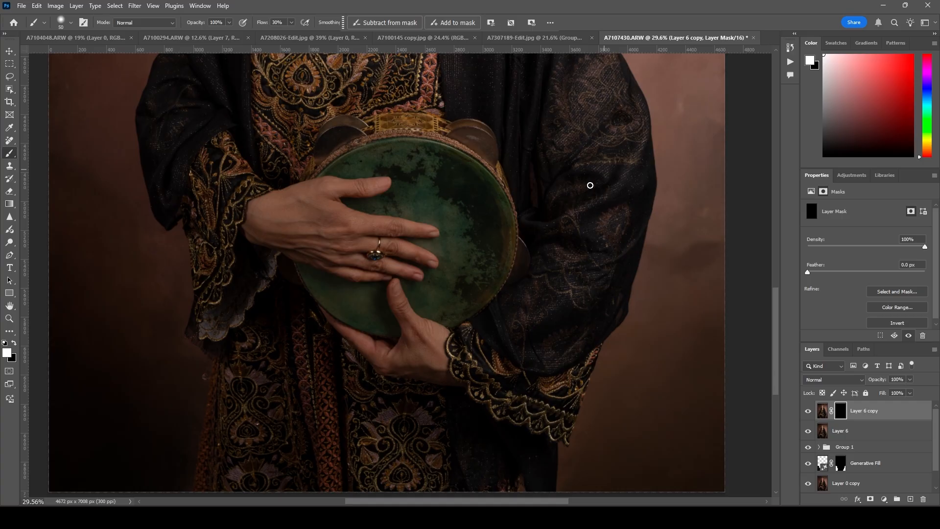
Enlarge the brush to 400 px and paint white on the mask over the green drum skin beside the fingertips
key(bracketright)
key(bracketright)
key(bracketright)
key(bracketright)
key(bracketright)
key(bracketright)
key(bracketright)
key(bracketright)
key(bracketright)
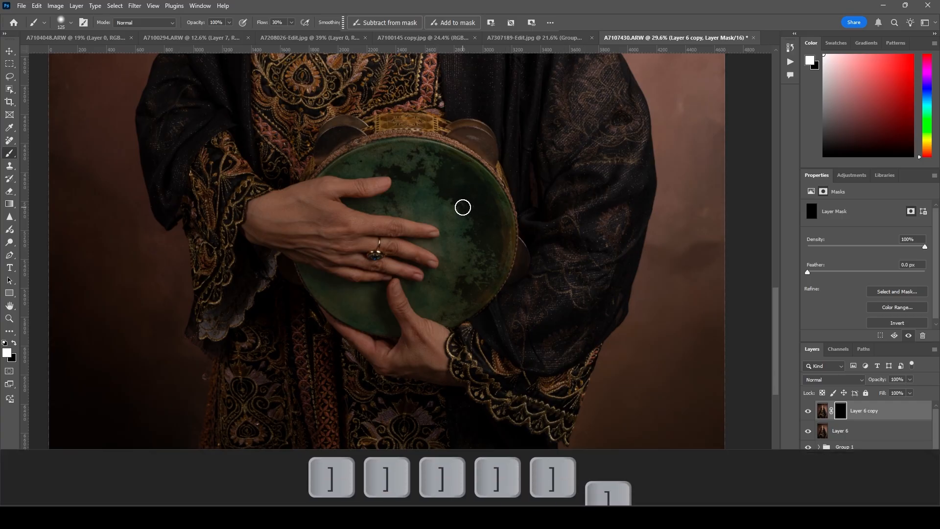
key(bracketright)
key(bracketright)
key(bracketright)
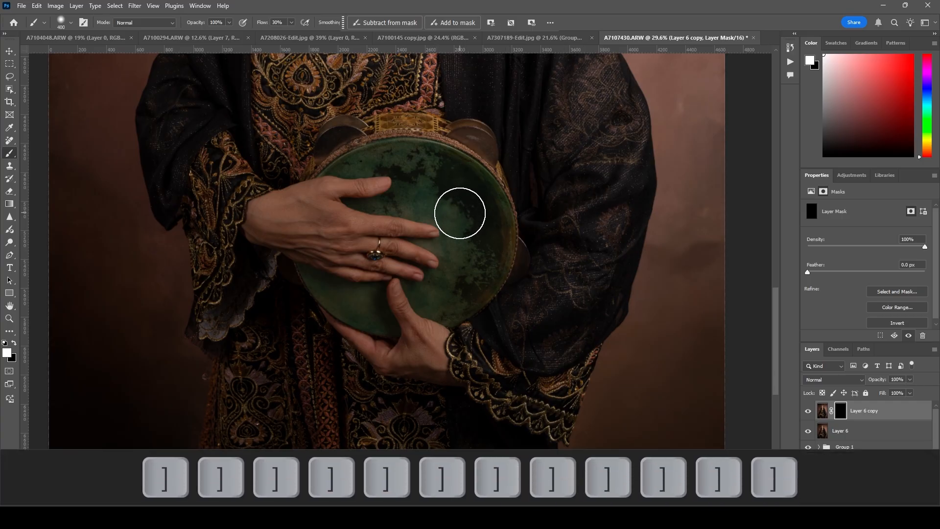
alt+right_click(464, 226)
mouse_move(472, 289)
mouse_down()
mouse_move(456, 212)
mouse_move(456, 225)
mouse_move(468, 228)
mouse_move(454, 190)
mouse_up()
Reduce the brush to 100 px for revealing the effect on the drum skin above the hand, along the upper rim
key(bracketleft)
key(bracketleft)
key(bracketleft)
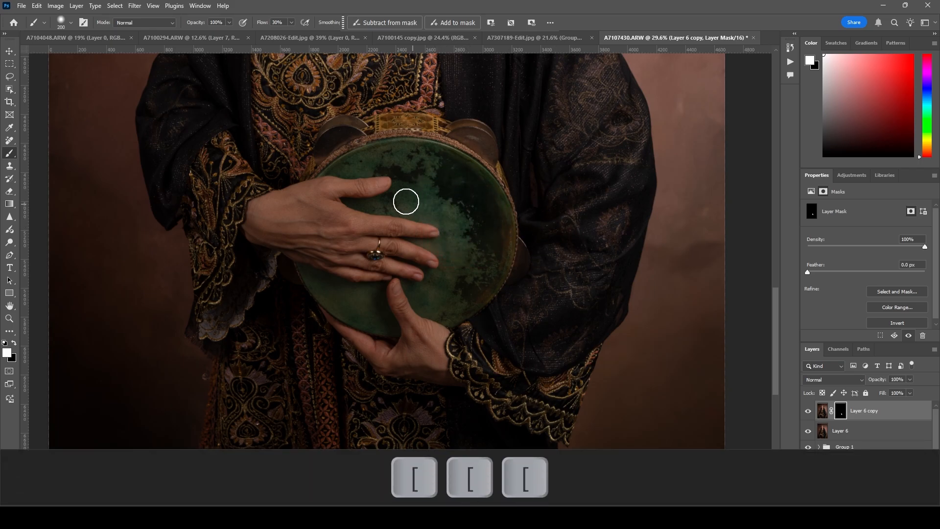
key(bracketleft)
key(bracketleft)
key(bracketleft)
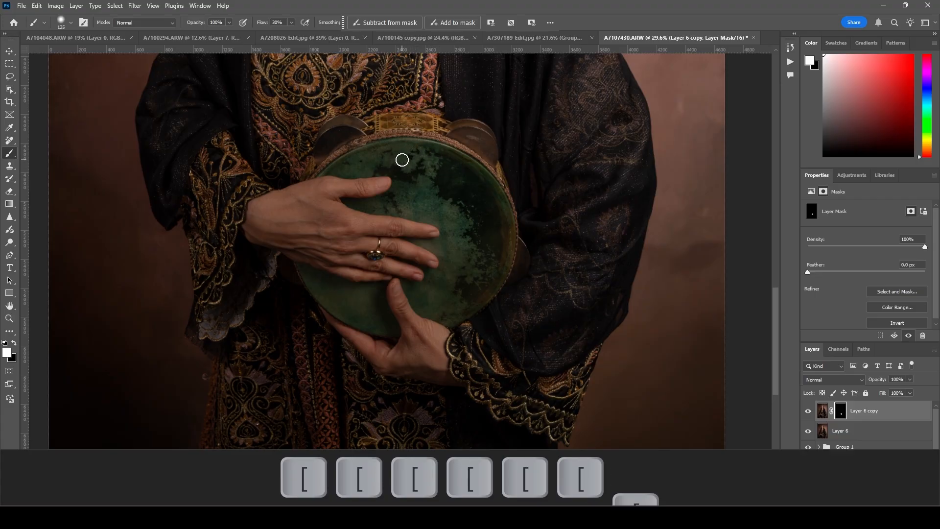
key(bracketleft)
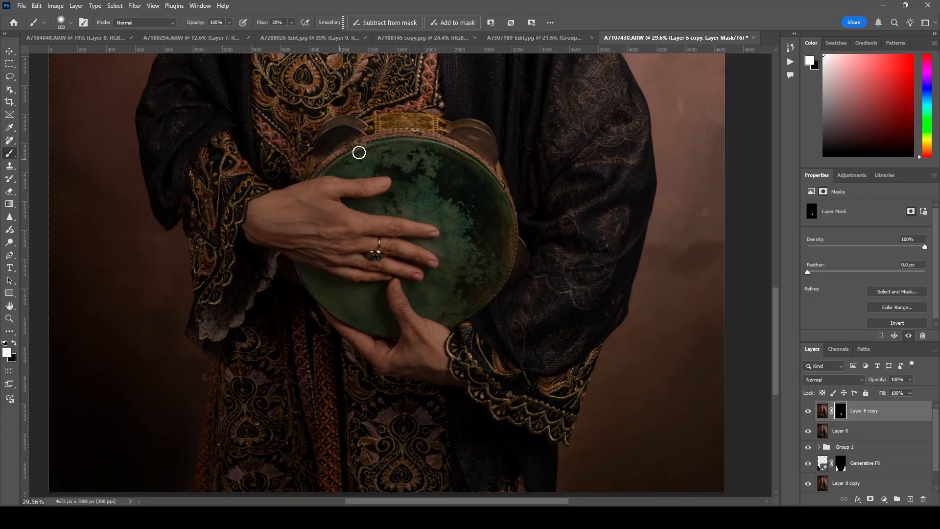
Paint the mask over the outer and lower drum skin with a larger brush, reducing it to 175 px near the rim
key(bracketright)
key(bracketright)
key(bracketright)
key(bracketright)
key(bracketright)
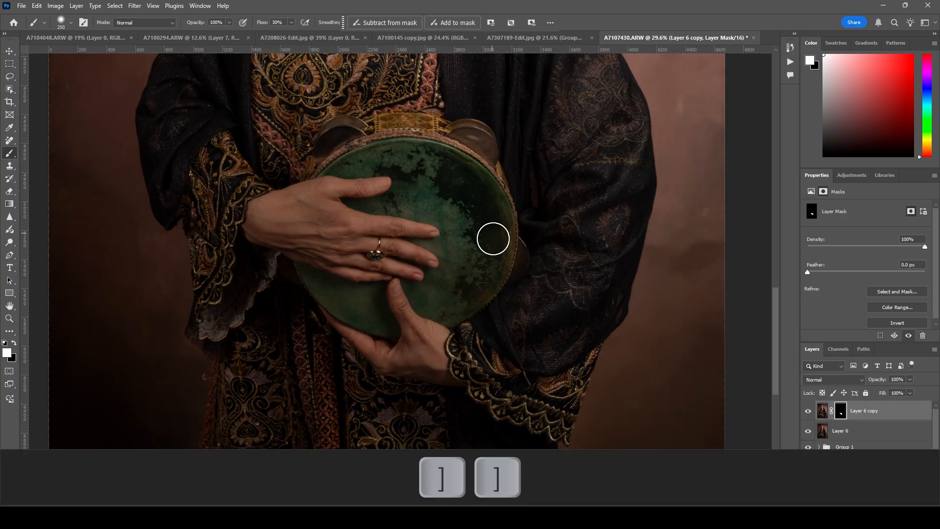
key(bracketleft)
key(bracketleft)
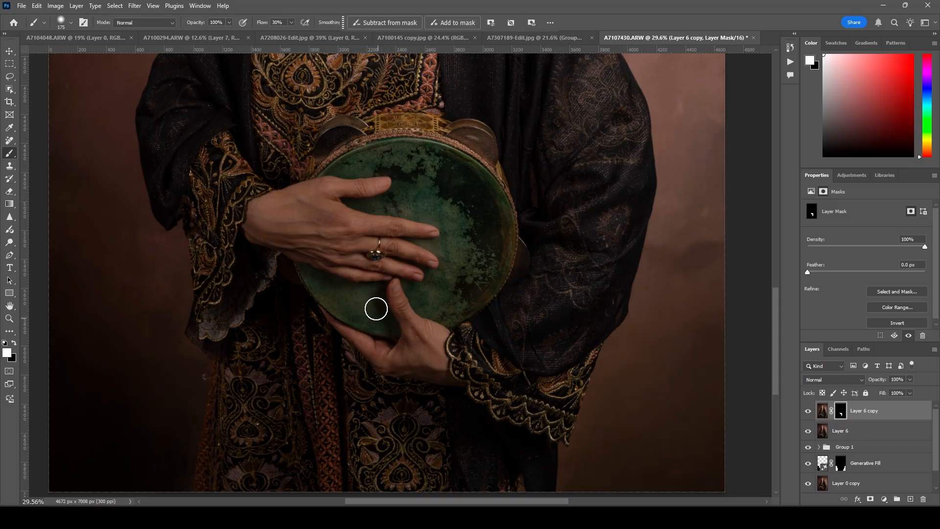
Reduce the brush to 100 px for masking the drum skin between the thumb and index finger
key(bracketleft)
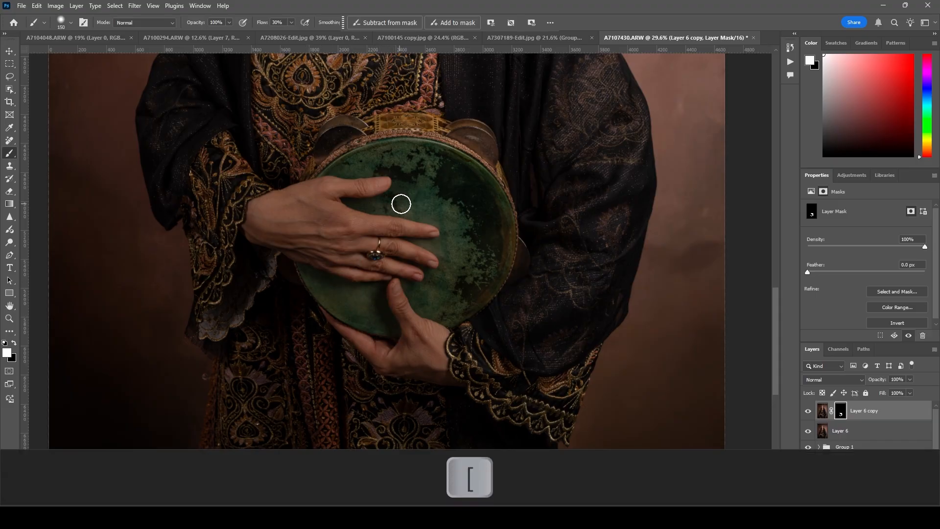
key(bracketleft)
key(bracketleft)
key(bracketleft)
key(bracketleft)
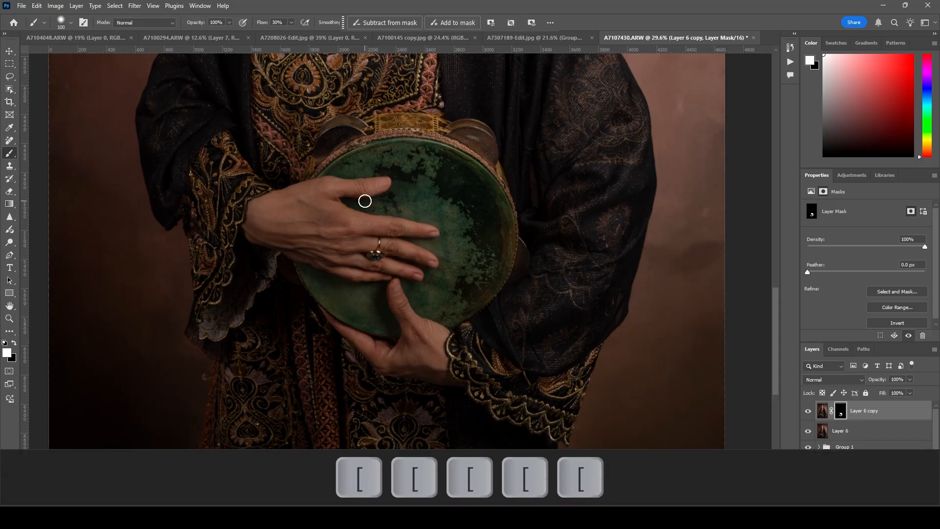
scroll(431, 220, up, 5)
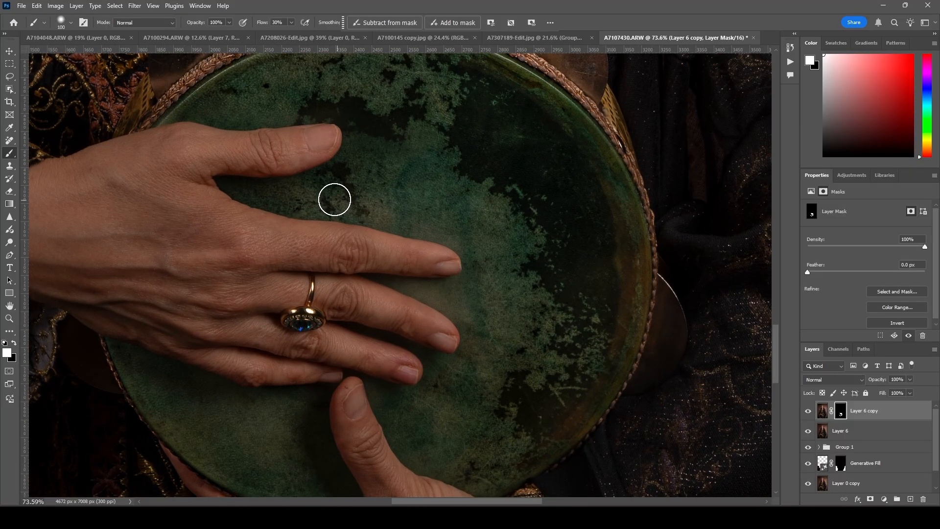
key(space)
drag(334, 199, 391, 177)
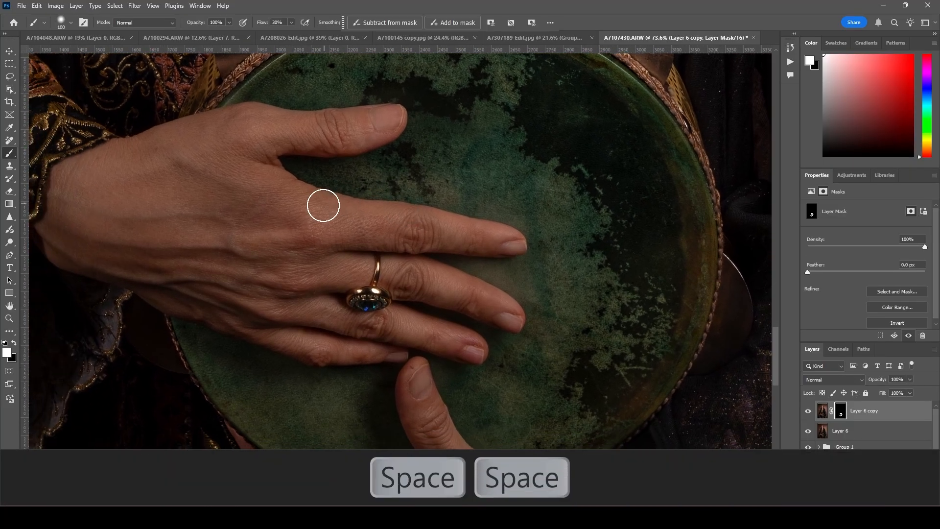
Reduce the brush to 40 px and raise its flow to 76% for painting the drum skin close to the fingers
key(bracketleft)
key(bracketleft)
key(bracketleft)
key(bracketleft)
key(bracketleft)
key(bracketleft)
key(bracketleft)
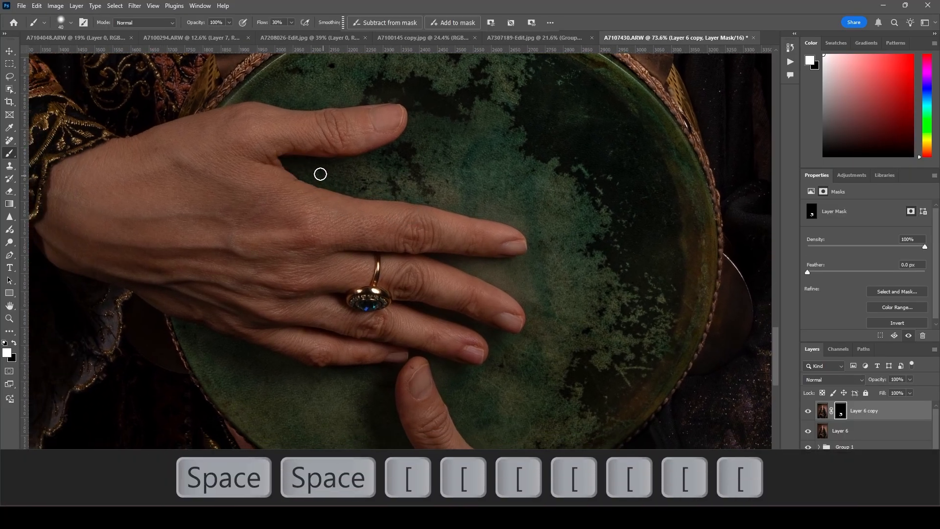
drag(259, 23, 282, 23)
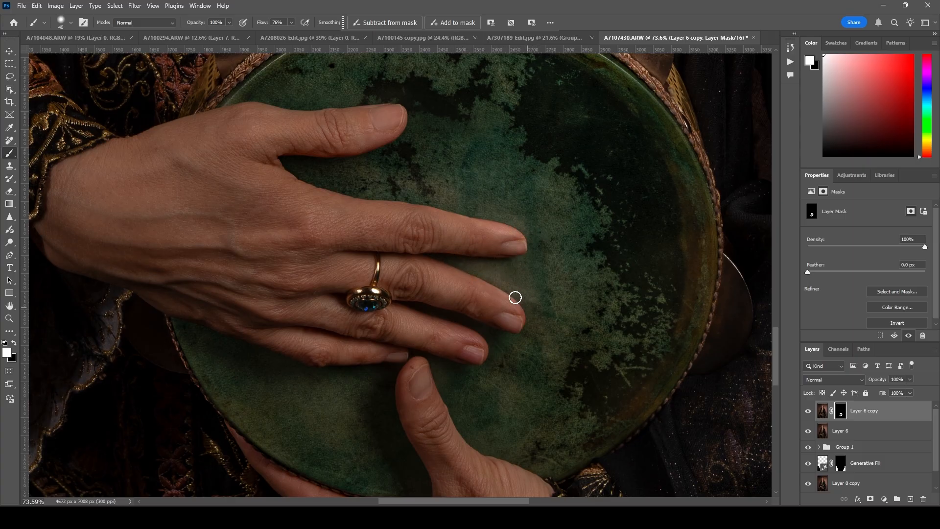
Paint the mask around the fingertips with a 70 px brush, reducing it to 40 px for the gaps between fingers
key(bracketright)
key(bracketright)
key(bracketright)
key(bracketright)
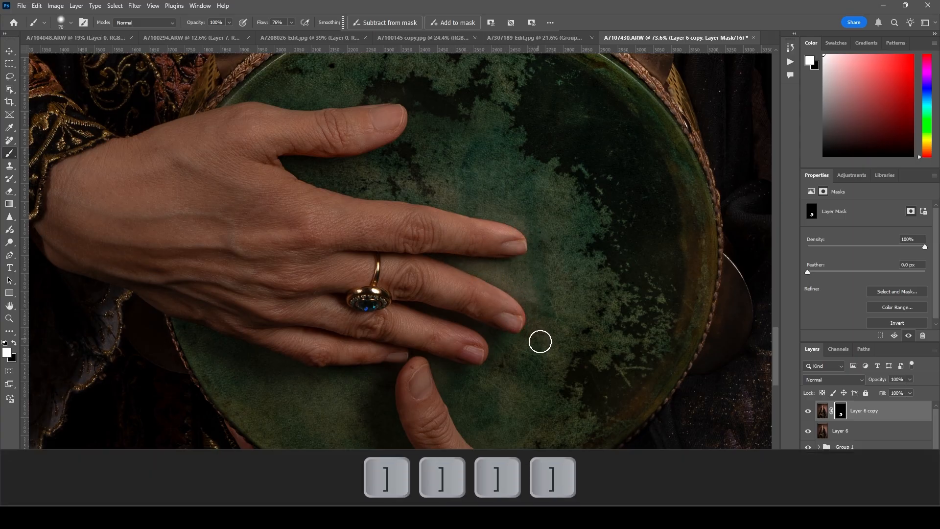
key(bracketleft)
key(bracketleft)
key(bracketleft)
key(bracketleft)
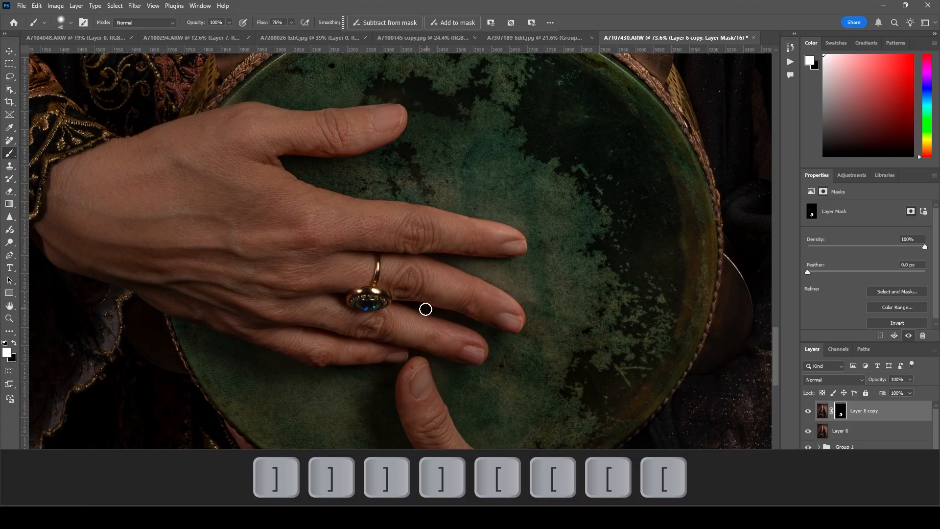
Enlarge the brush to 90 px and paint the mask over the lower drum skin around the supporting hand
key(bracketright)
key(bracketright)
key(bracketright)
key(bracketright)
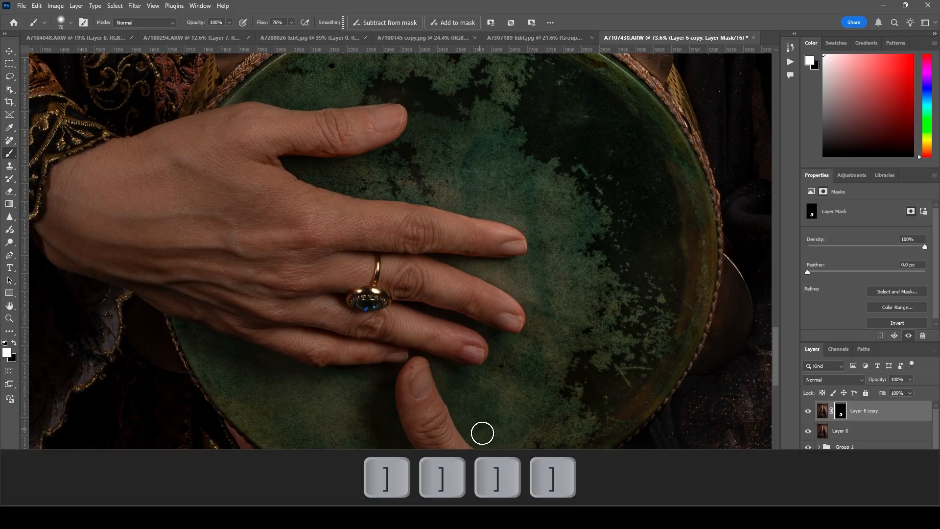
key(bracketright)
key(bracketright)
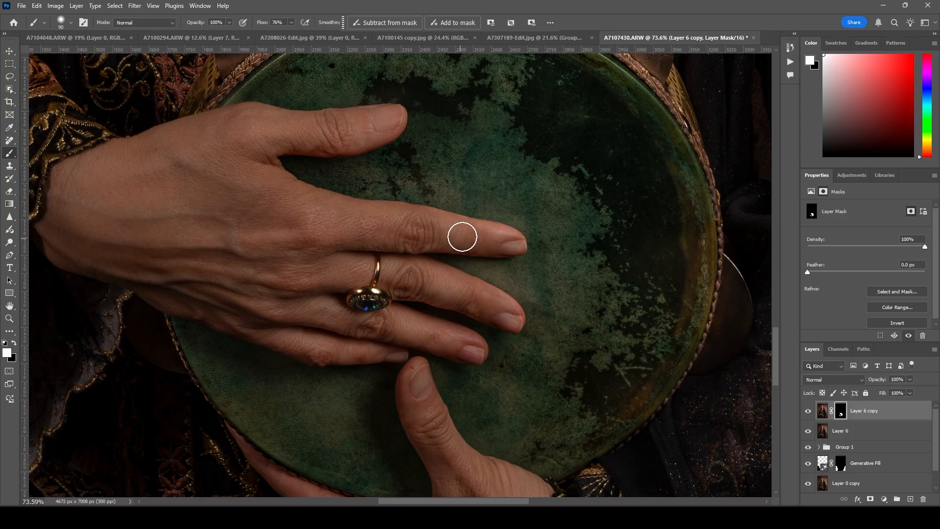
Paint the mask along the drum's rim, enlarging the brush to 175 px
key(ctrl+minus)
key(ctrl+minus)
key(ctrl+minus)
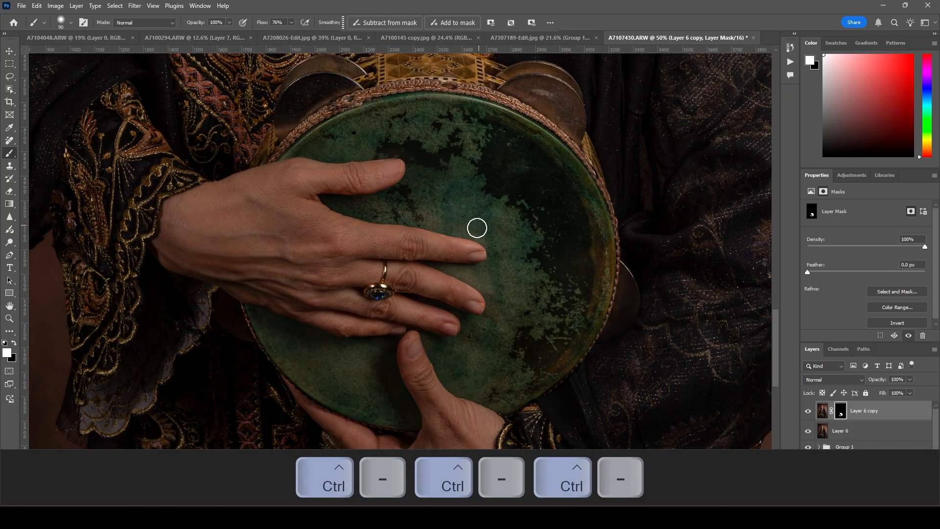
key(ctrl+minus)
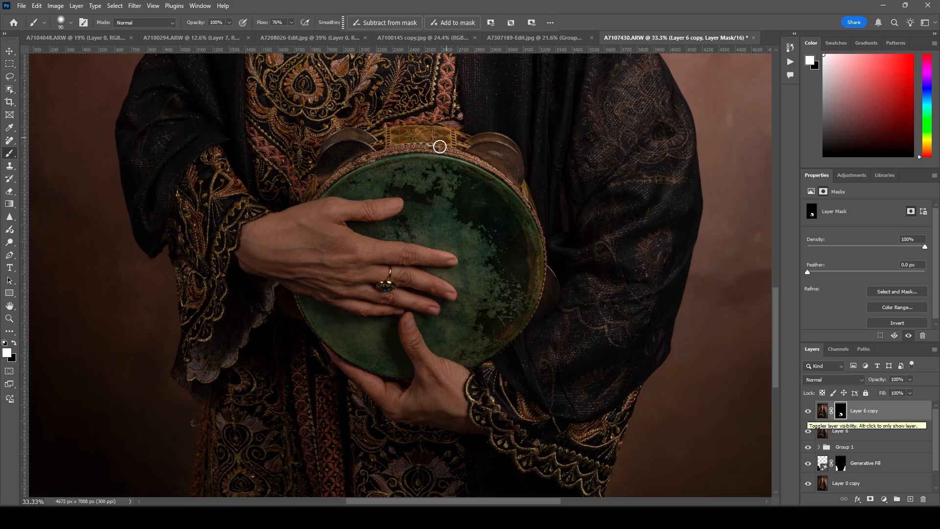
key(bracketright)
key(bracketright)
key(bracketright)
key(bracketright)
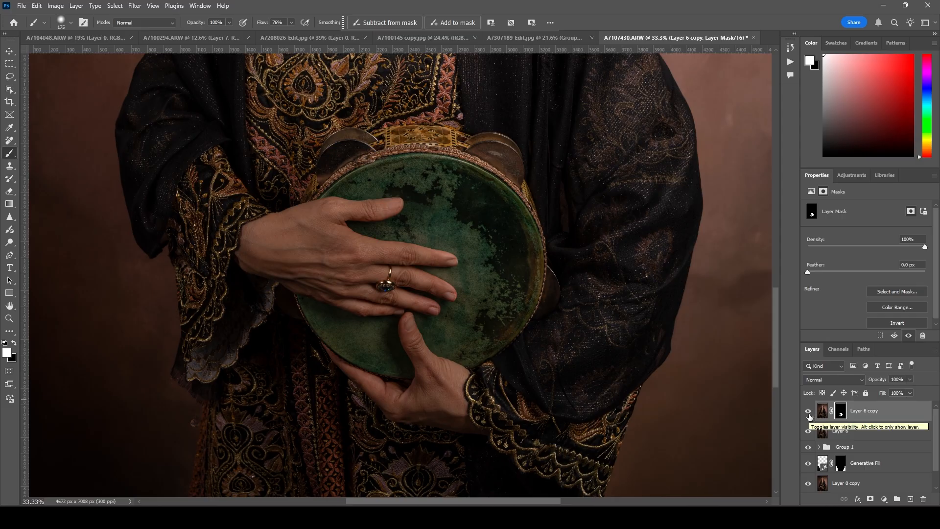
Compare the drum's texture with and without Layer 6 copy by toggling its visibility
click(809, 416)
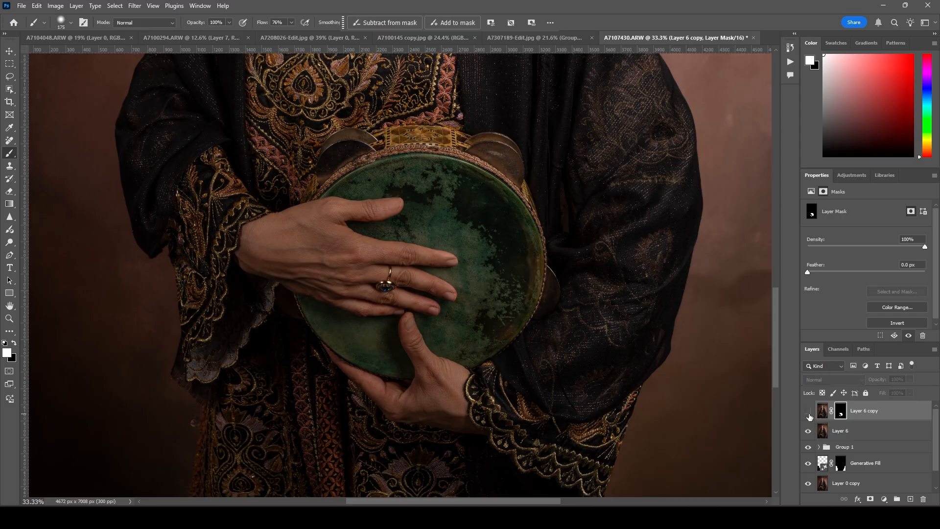
click(809, 416)
click(809, 416)
click(809, 416)
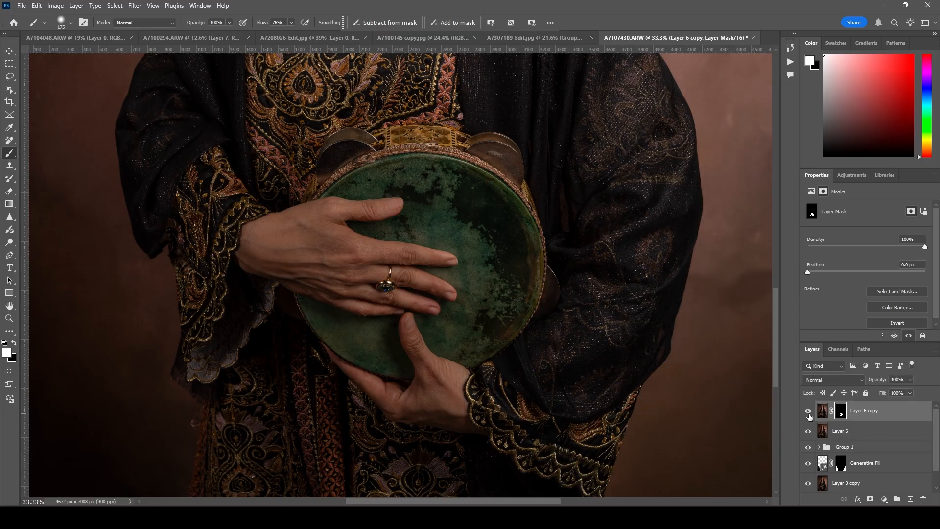
Fit the whole portrait in view and compare it with and without Layer 6 copy
key(ctrl+0)
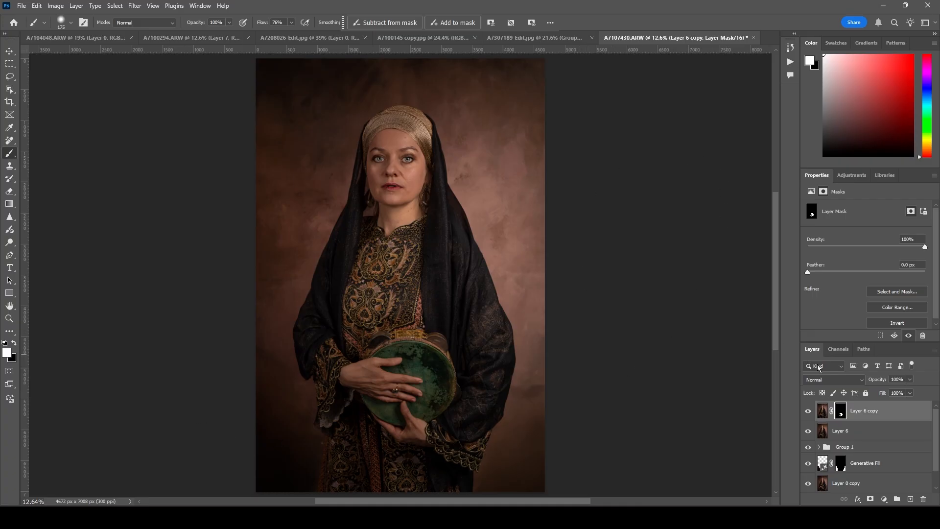
click(809, 413)
click(808, 413)
click(809, 413)
click(809, 412)
click(809, 413)
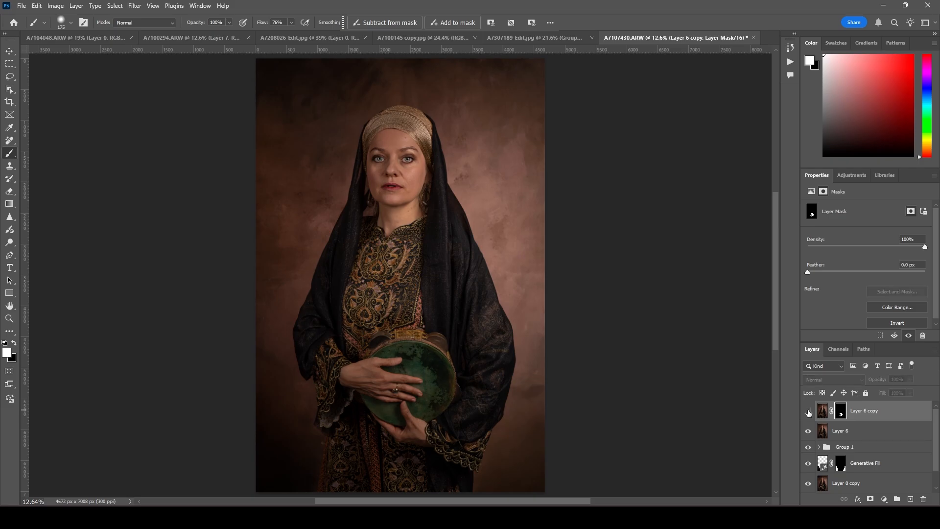
click(809, 413)
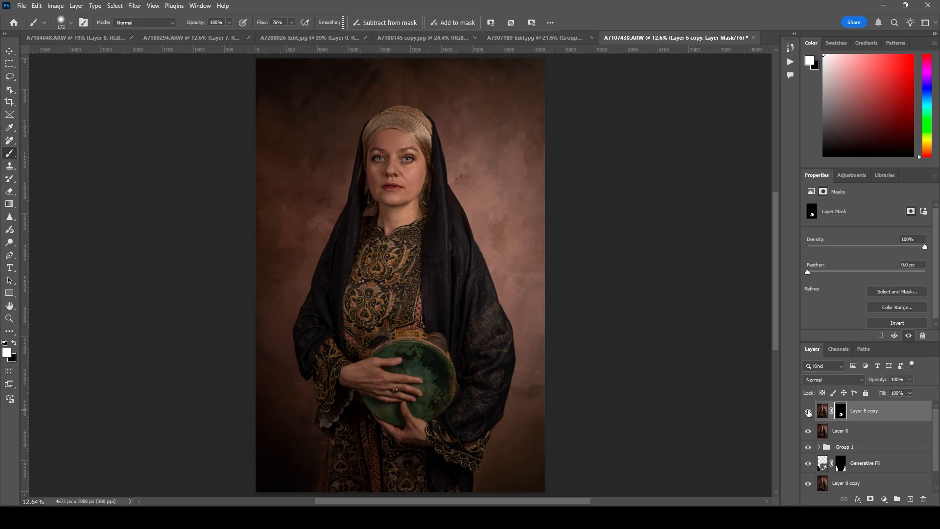
click(808, 413)
click(808, 413)
Stamp all visible layers into a new top layer and open it in the Camera Raw filter
key(ctrl+alt+shift+e)
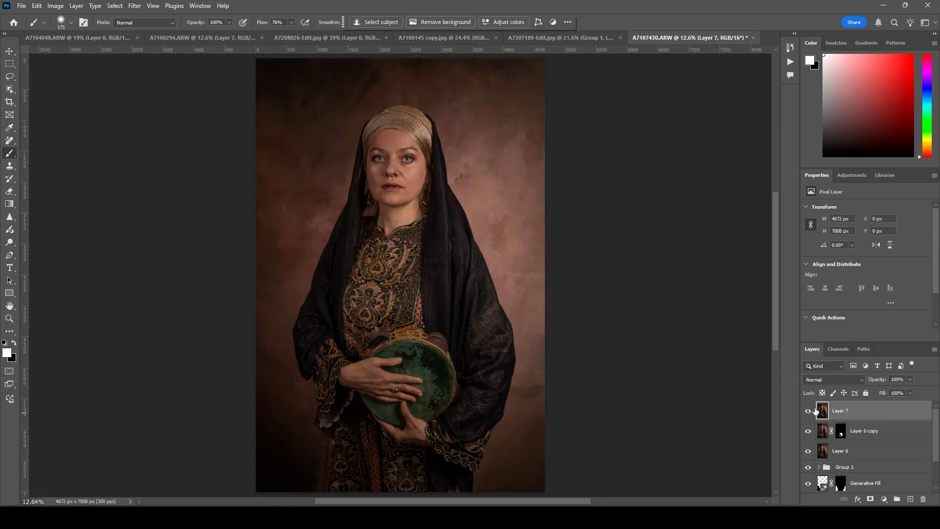
click(134, 6)
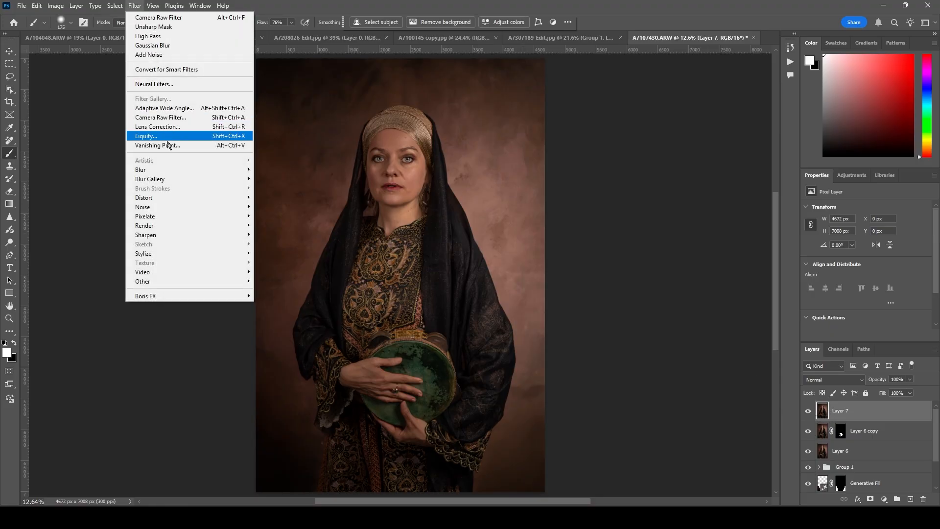
click(181, 118)
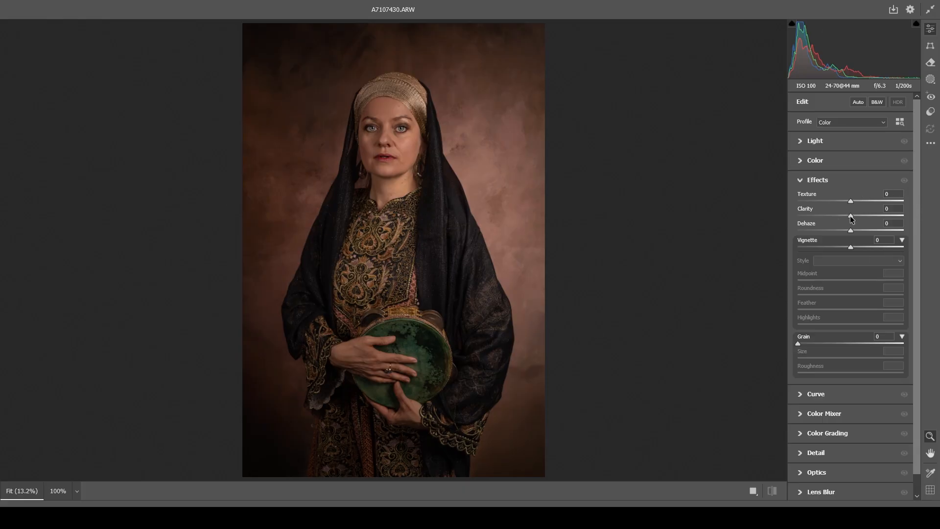
Try Clarity at +86, then soften the image with Clarity -100 and Texture -56
drag(851, 215, 897, 203)
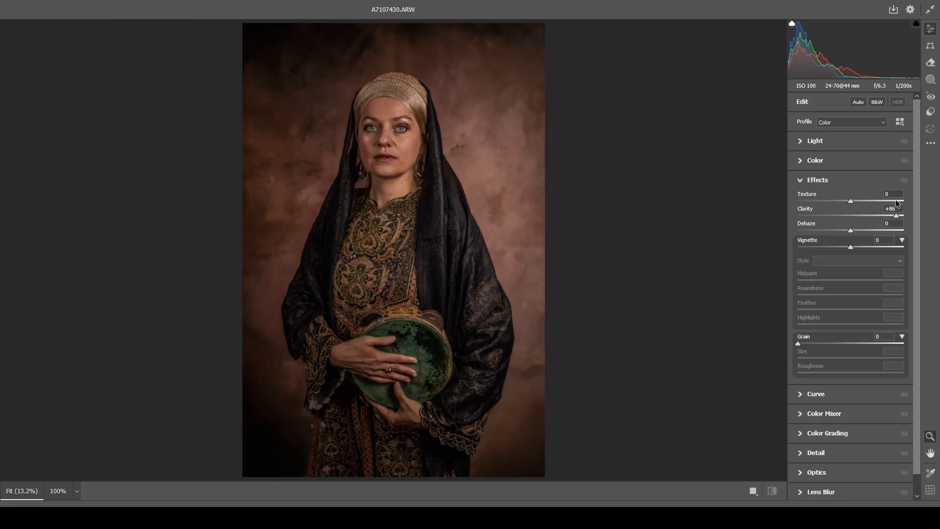
drag(865, 203, 781, 207)
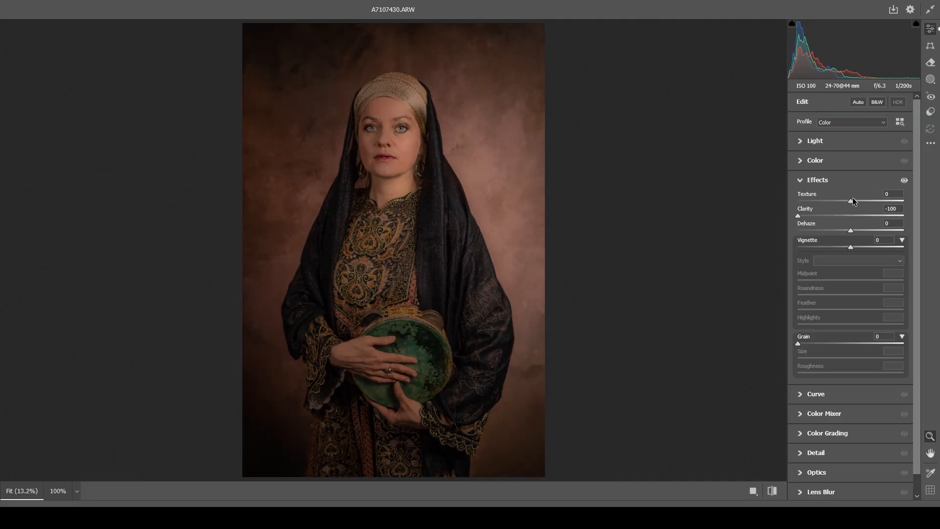
drag(854, 203, 830, 201)
Set Highlights to +55, Whites to +22 and Contrast to +19, and lower Blacks slightly in the light adjustments
click(801, 142)
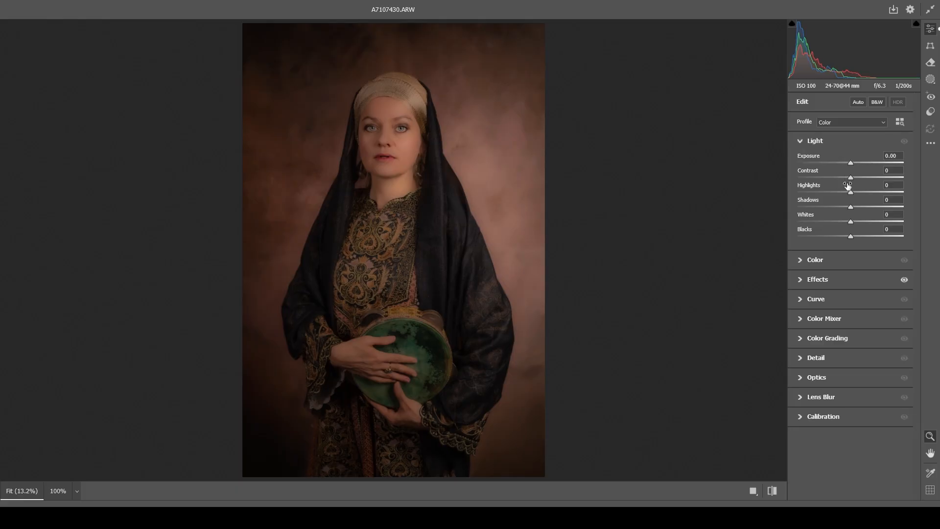
drag(851, 193, 862, 222)
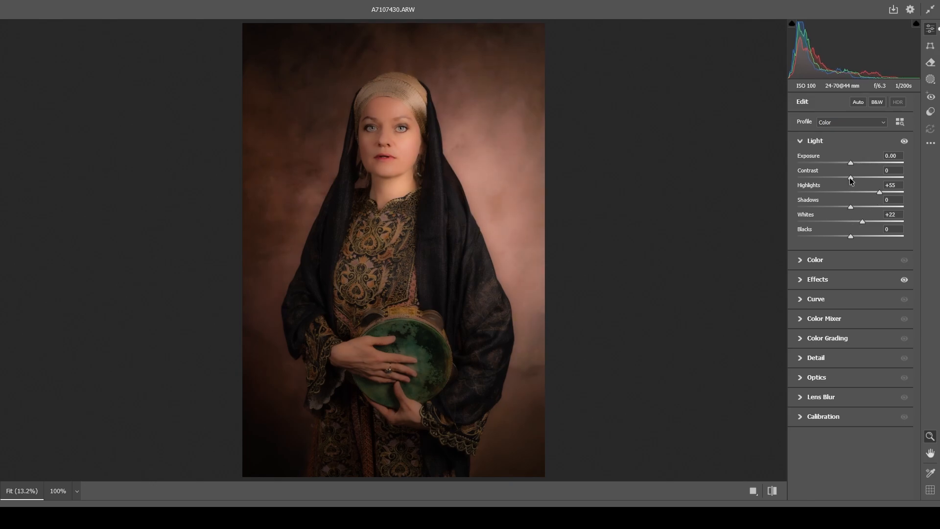
drag(850, 178, 860, 180)
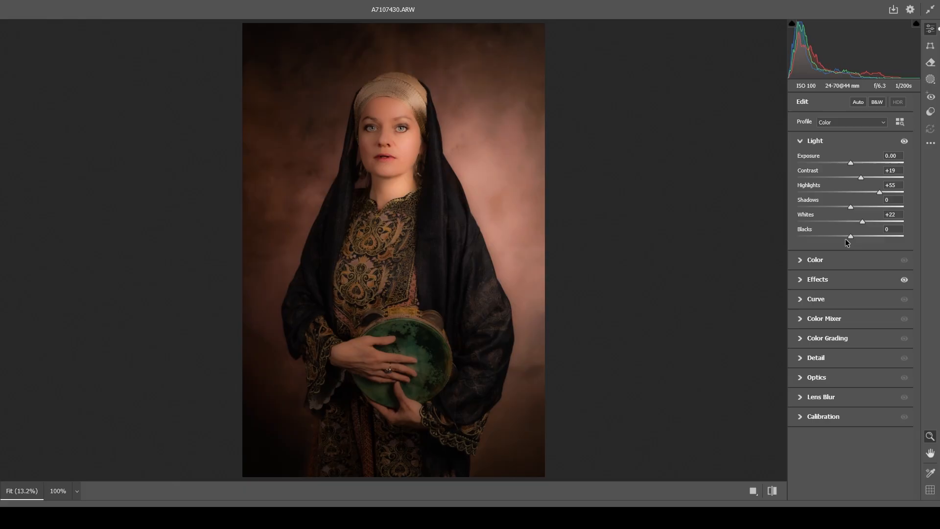
drag(851, 235, 847, 236)
click(801, 141)
Set Dehaze to +37 and apply the Camera Raw adjustments to Layer 7
click(800, 280)
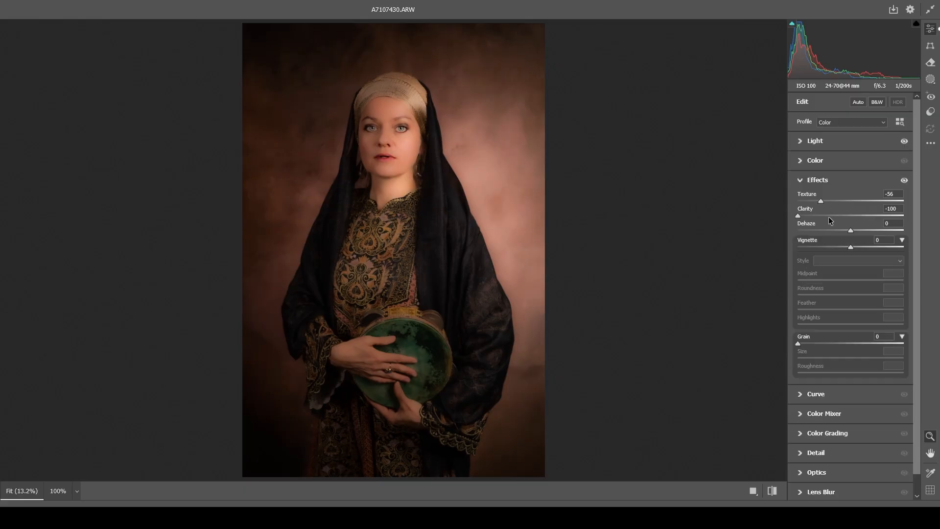
mouse_move(850, 230)
mouse_down()
mouse_move(831, 231)
mouse_move(867, 234)
mouse_up()
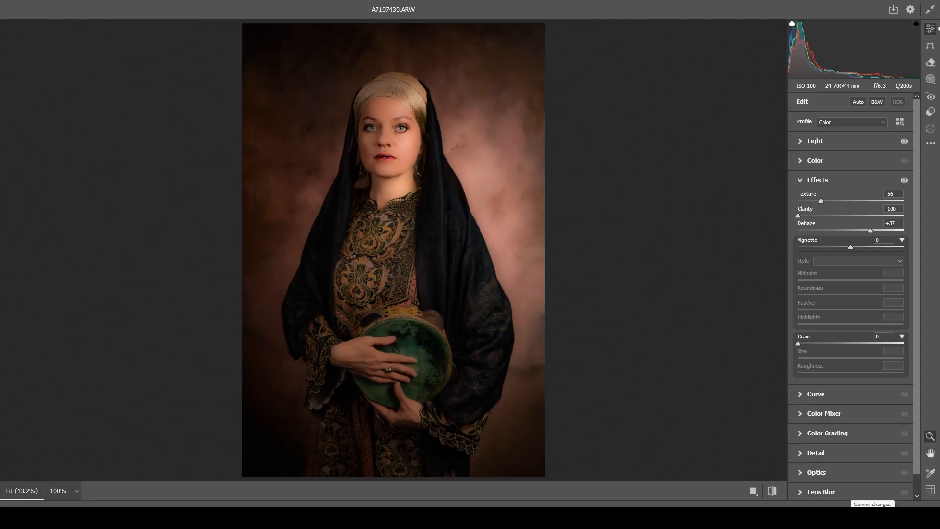
click(872, 503)
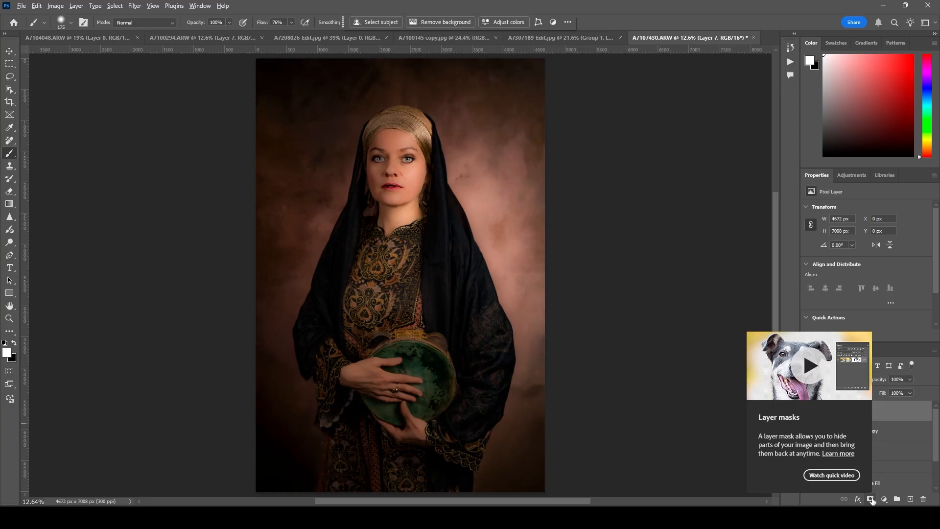
Add a black mask to Layer 7 and paint white over the shawl on the image's right side, reducing the brush to 175 px
alt+click(872, 499)
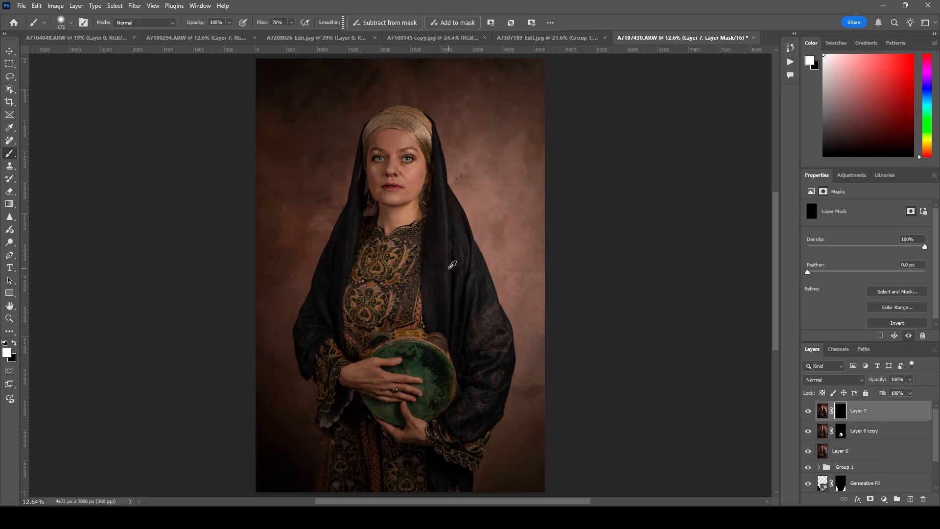
mouse_move(449, 269)
mouse_down()
mouse_move(487, 217)
mouse_move(438, 264)
mouse_move(454, 299)
mouse_move(455, 238)
mouse_move(448, 291)
mouse_move(438, 246)
mouse_move(442, 326)
mouse_move(481, 333)
mouse_move(475, 317)
mouse_move(481, 365)
mouse_move(490, 331)
mouse_move(485, 402)
mouse_move(463, 406)
mouse_move(475, 392)
mouse_move(476, 281)
mouse_up()
key(bracketleft)
key(bracketleft)
key(bracketleft)
key(bracketleft)
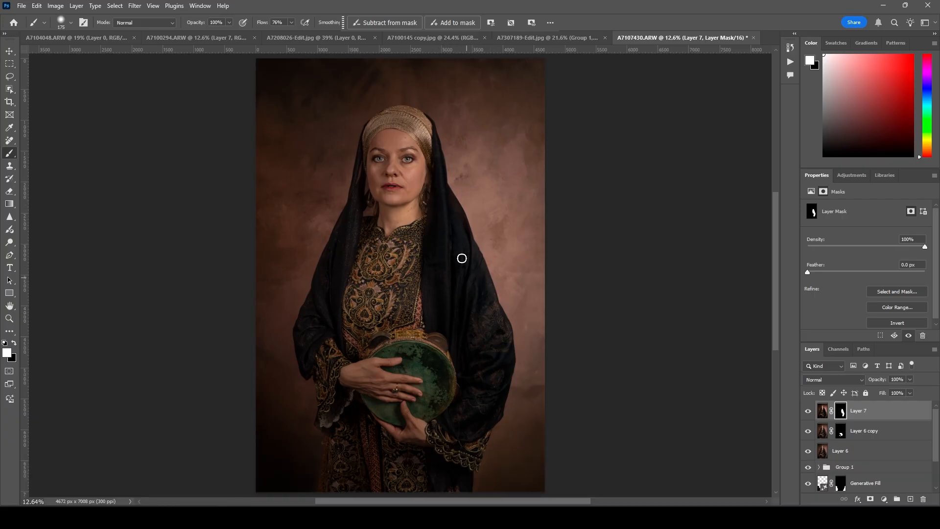
Paint the mask over the shawl on the image's left side up to the head, using brush sizes such as 200 and 250 px
key(bracketright)
key(bracketright)
key(bracketright)
mouse_move(307, 342)
mouse_down()
mouse_move(343, 287)
mouse_move(349, 212)
mouse_up()
key(bracketleft)
key(bracketleft)
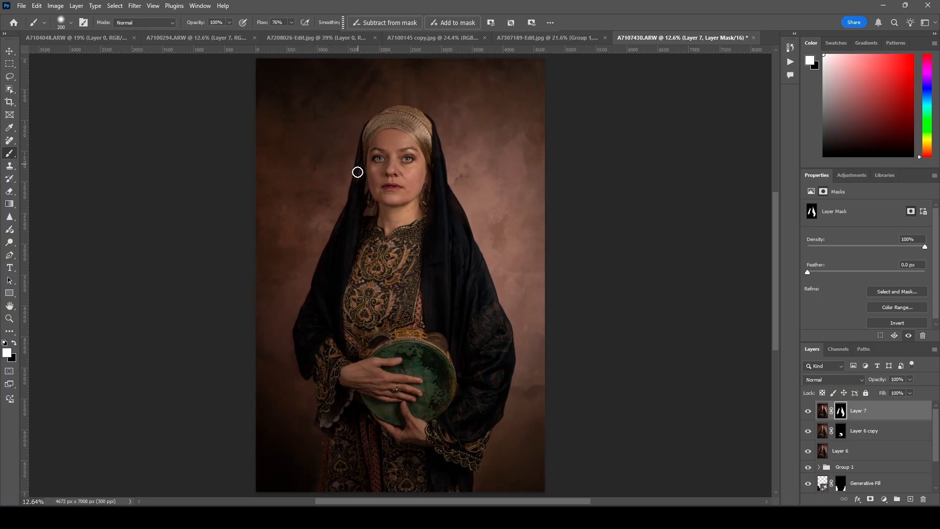
key(bracketleft)
key(bracketleft)
key(bracketright)
key(bracketright)
key(bracketright)
Group Layer 7 with Layer 6 copy and hide the group to compare the portrait without these effects
shift+click(862, 433)
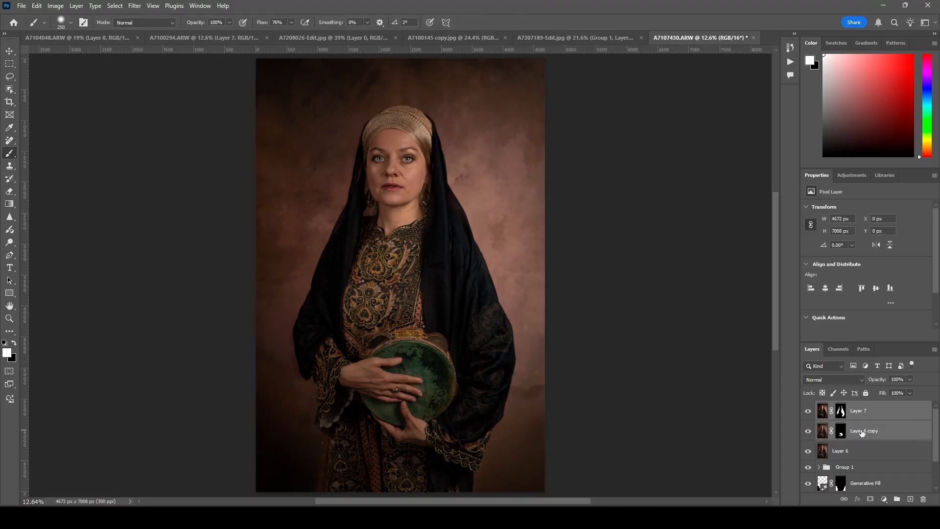
key(ctrl+g)
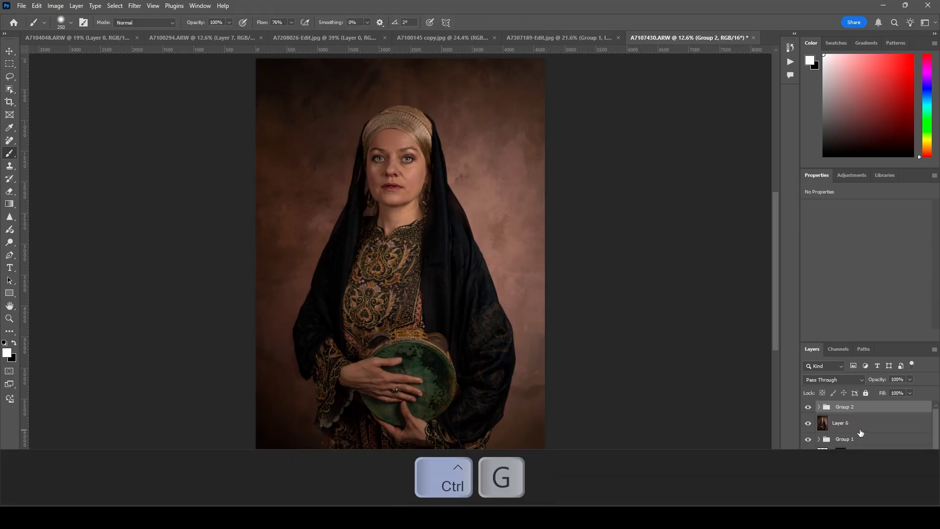
click(808, 409)
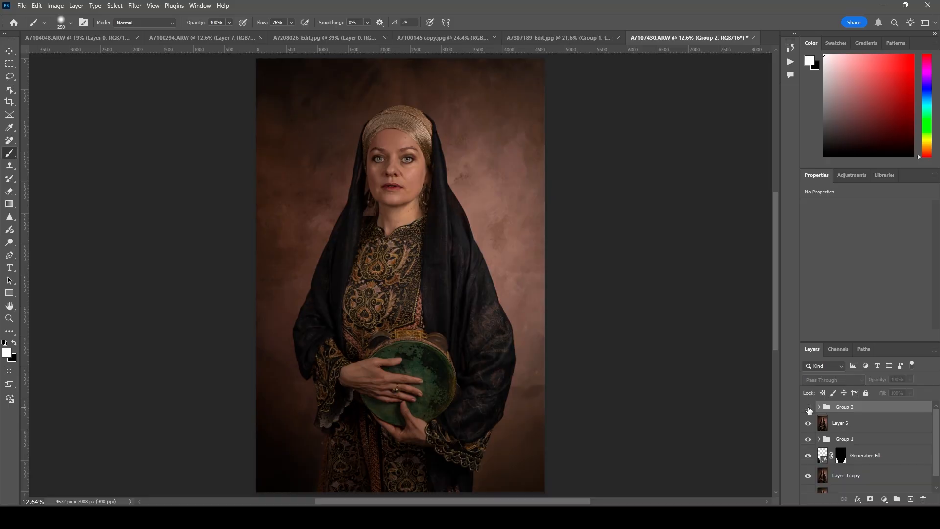
Toggle Group 2's visibility repeatedly to compare the portrait with and without the drum and shawl effects
click(808, 409)
click(809, 408)
click(808, 409)
click(808, 408)
click(809, 409)
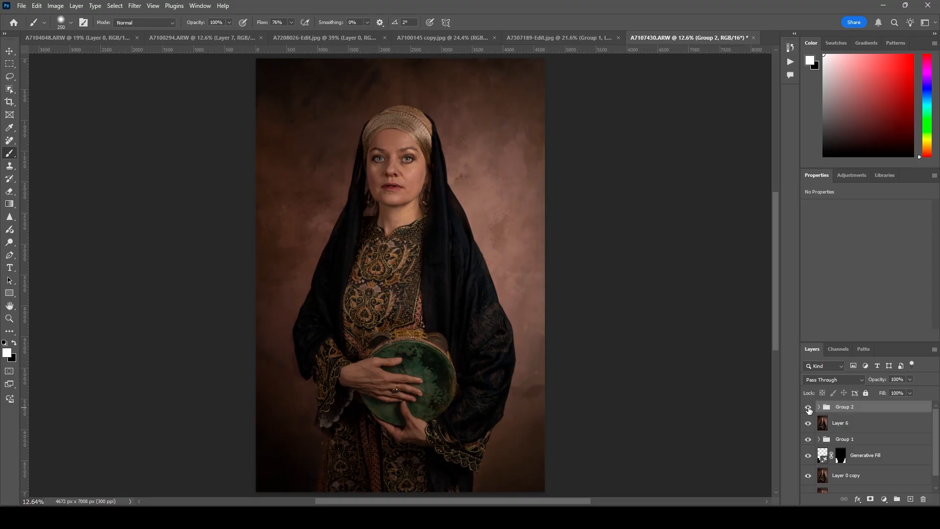
click(809, 409)
click(809, 409)
click(808, 409)
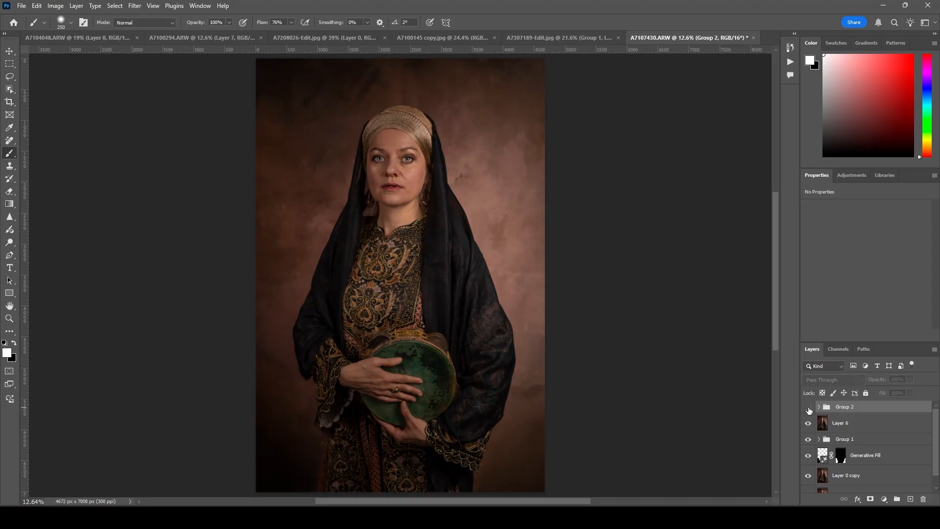
click(808, 409)
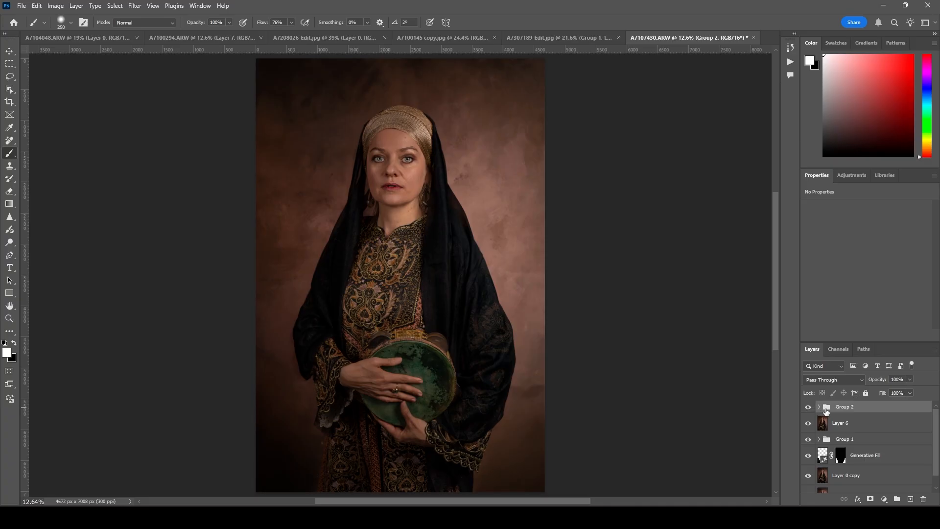
Undo the grouping of Layer 7 and Layer 6 copy
drag(827, 411, 823, 422)
key(ctrl+z)
key(ctrl+z)
key(ctrl+z)
key(ctrl+z)
key(ctrl+z)
key(ctrl+z)
key(ctrl+z)
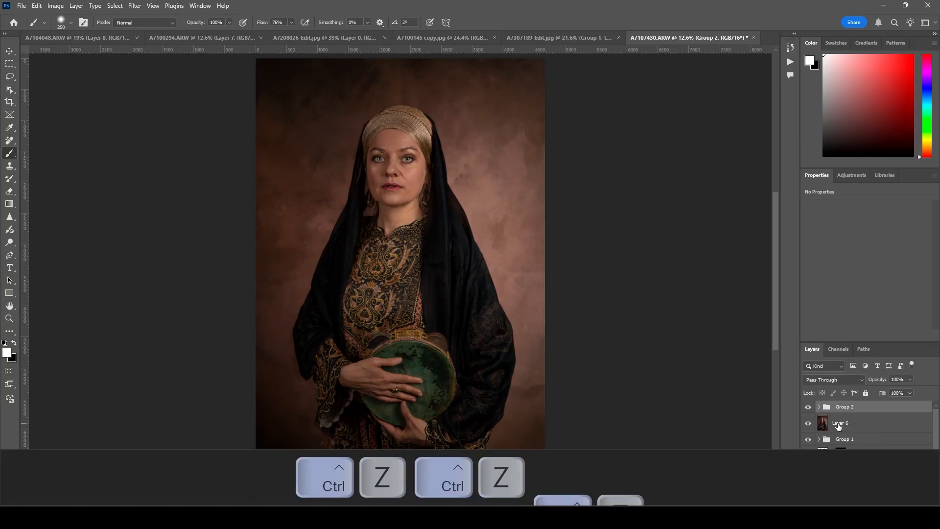
key(ctrl+z)
key(ctrl+z)
key(ctrl+z)
key(ctrl+z)
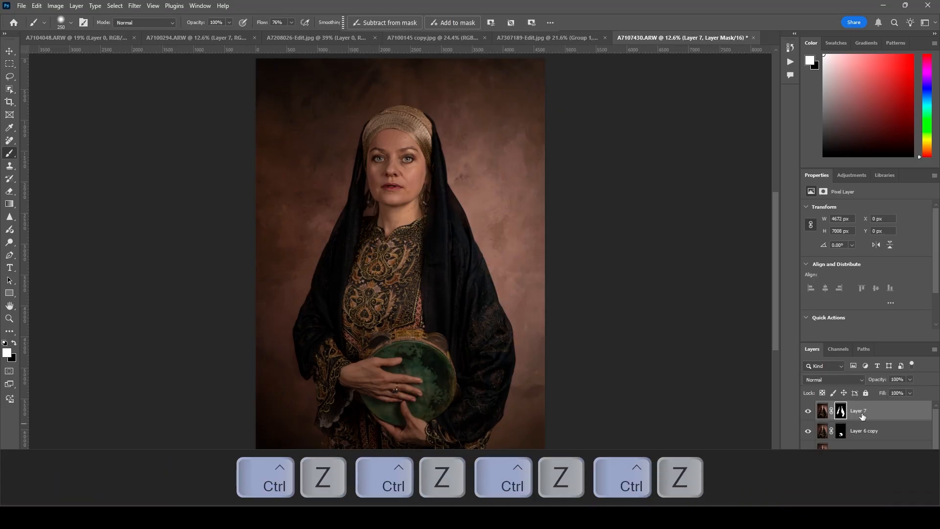
Stamp the visible layers into a new layer above Layer 7 and apply Camera Raw with Texture +67, Clarity +74 and Dehaze +60
click(860, 411)
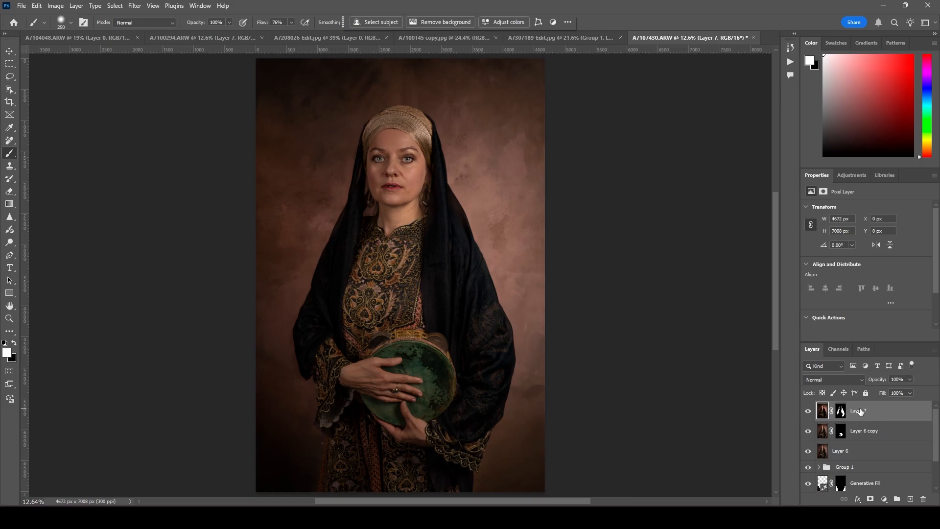
key(ctrl+alt+shift+e)
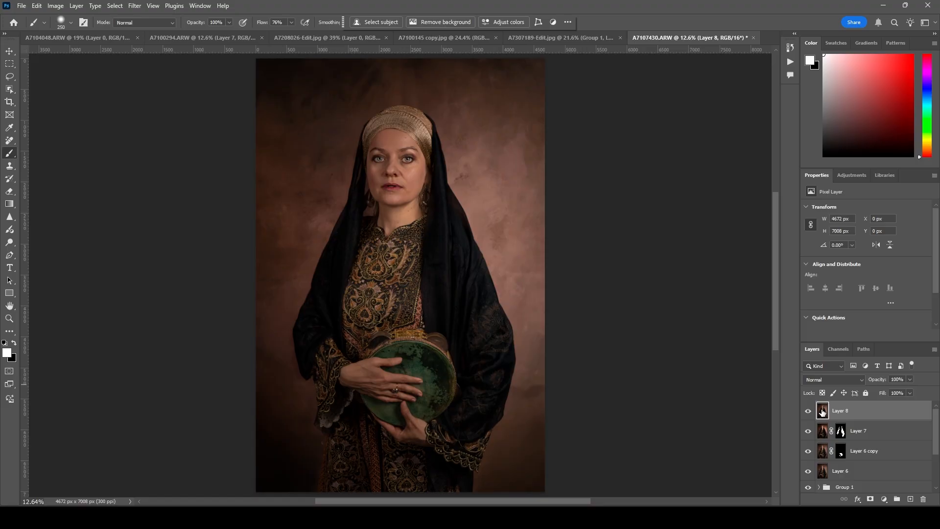
click(134, 6)
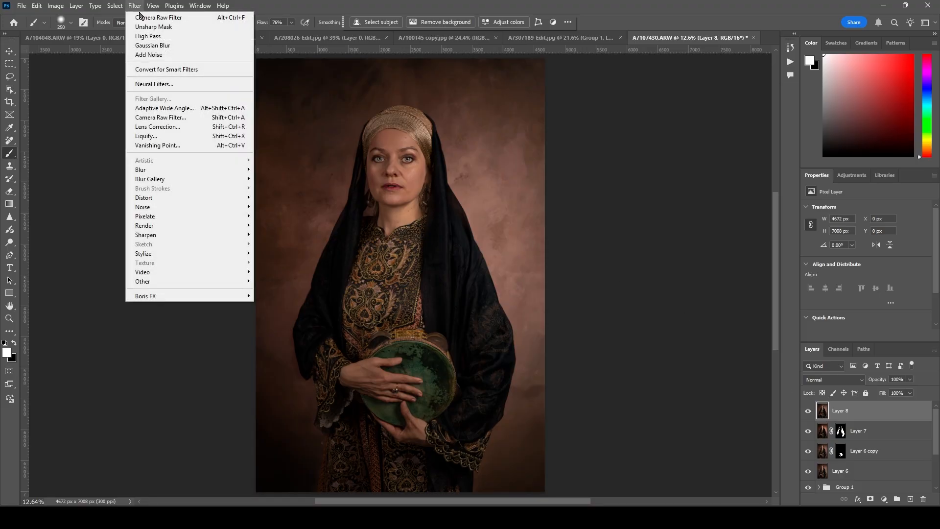
click(186, 120)
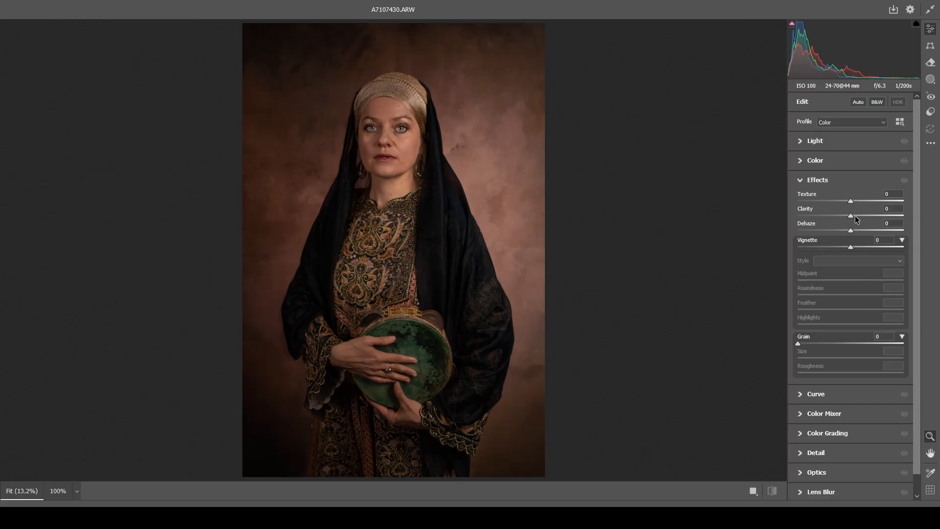
drag(851, 220, 886, 208)
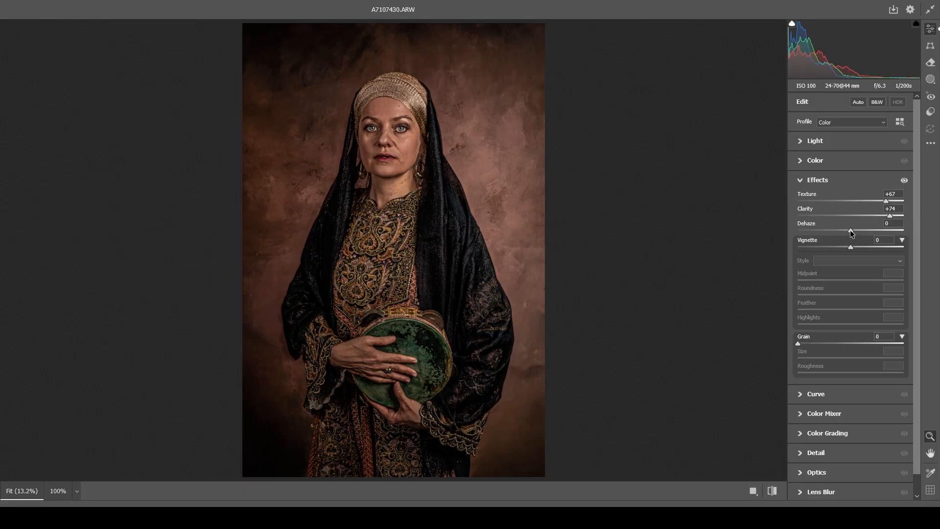
drag(851, 234, 883, 237)
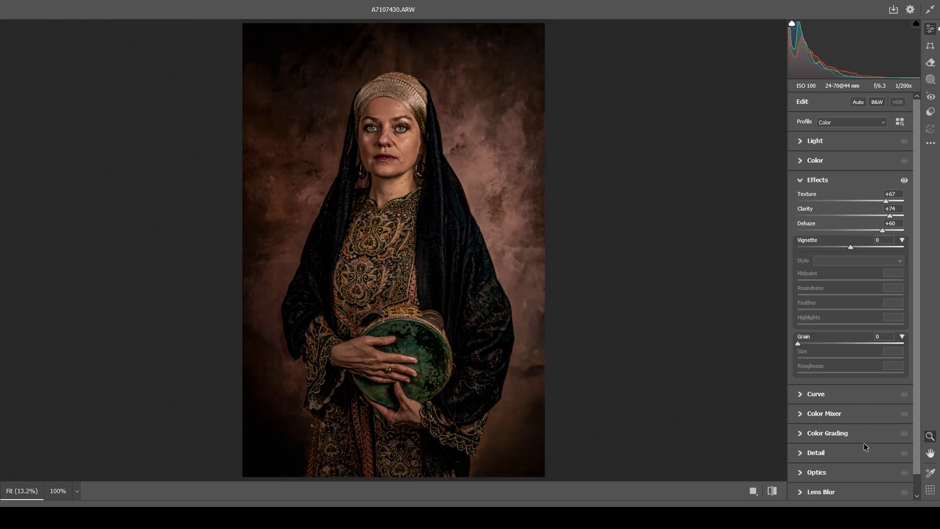
click(874, 514)
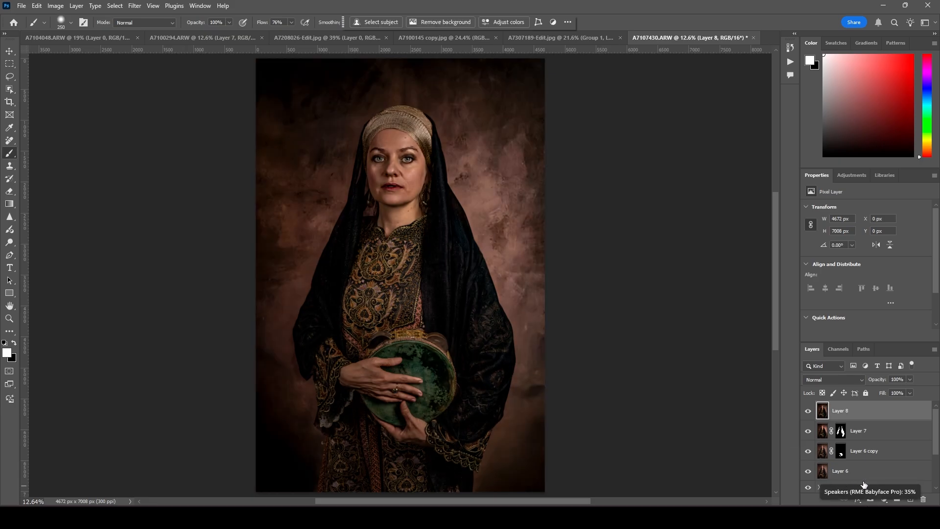
Add a black mask to Layer 8 and paint white over the embroidered dress front, using brush sizes of 500 and 250 px
alt+click(870, 499)
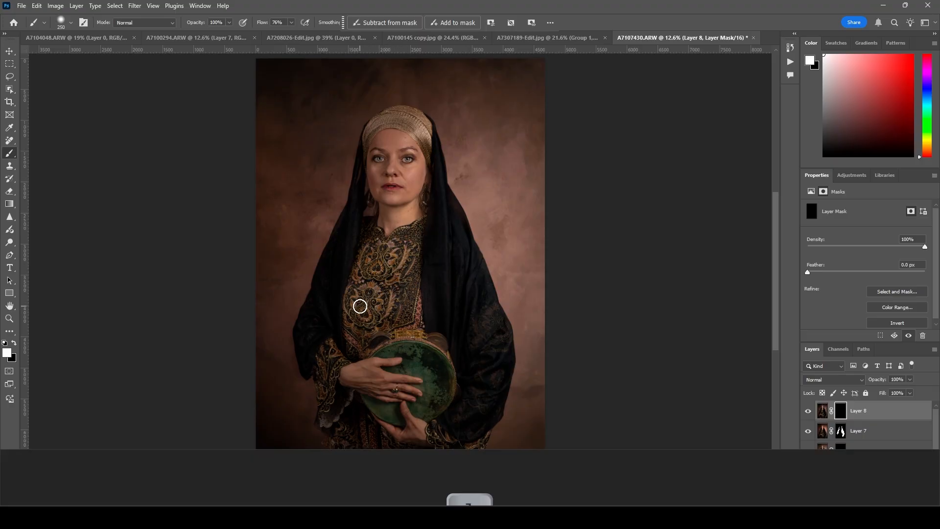
key(bracketright)
key(bracketright)
key(bracketright)
drag(396, 281, 403, 269)
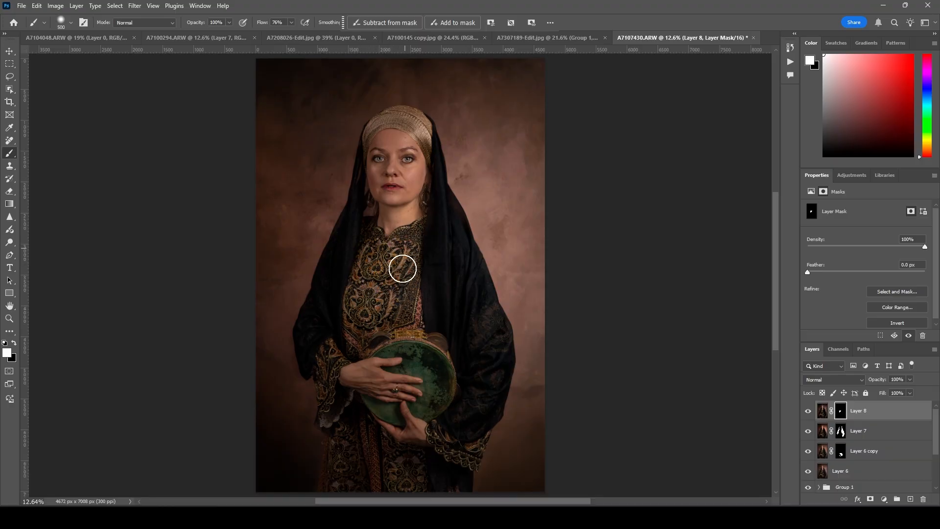
key(bracketleft)
key(bracketleft)
key(bracketleft)
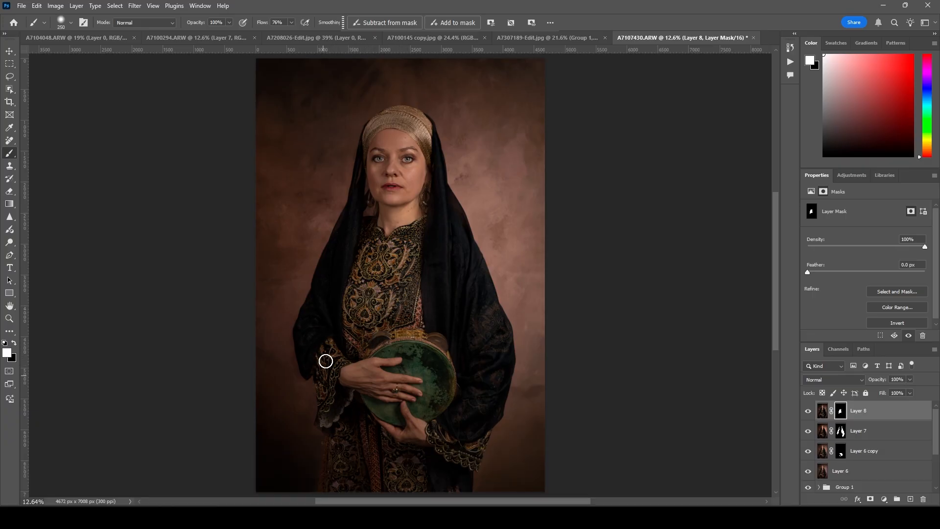
Paint the Layer 8 mask over the embroidered sleeves, lower dress and headscarf, toggling the layer's visibility to check the effect
key(bracketright)
key(bracketright)
click(809, 411)
click(809, 412)
click(808, 412)
click(808, 412)
key(bracketleft)
key(bracketleft)
key(bracketright)
key(bracketleft)
Undo the headscarf strokes, set the brush flow to 4% and lightly repaint the headscarf on the mask with a 200 px brush
key(ctrl+z)
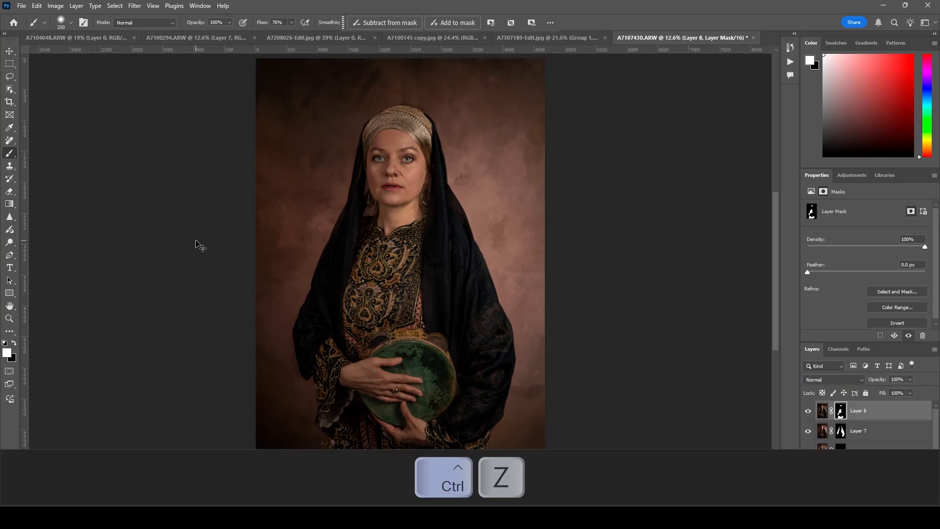
key(ctrl+z)
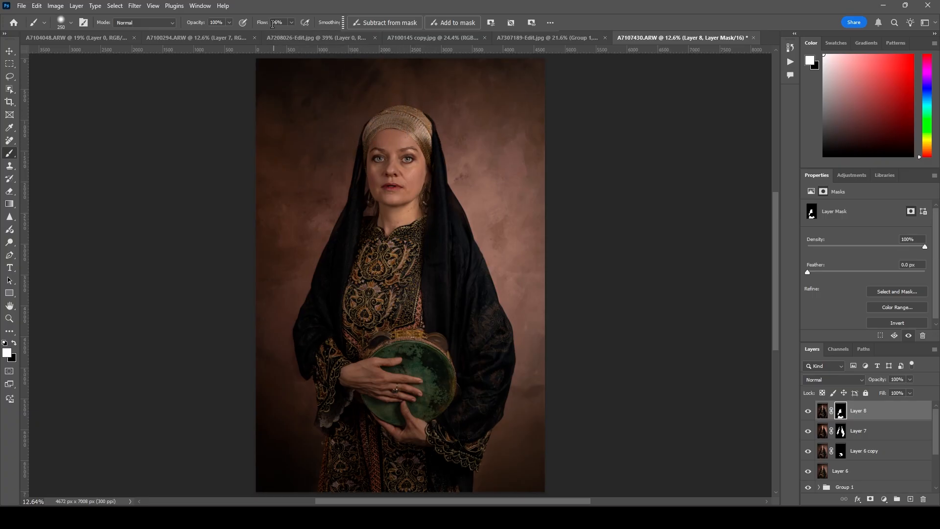
drag(267, 22, 251, 23)
text(4)
key(Return)
key(bracketleft)
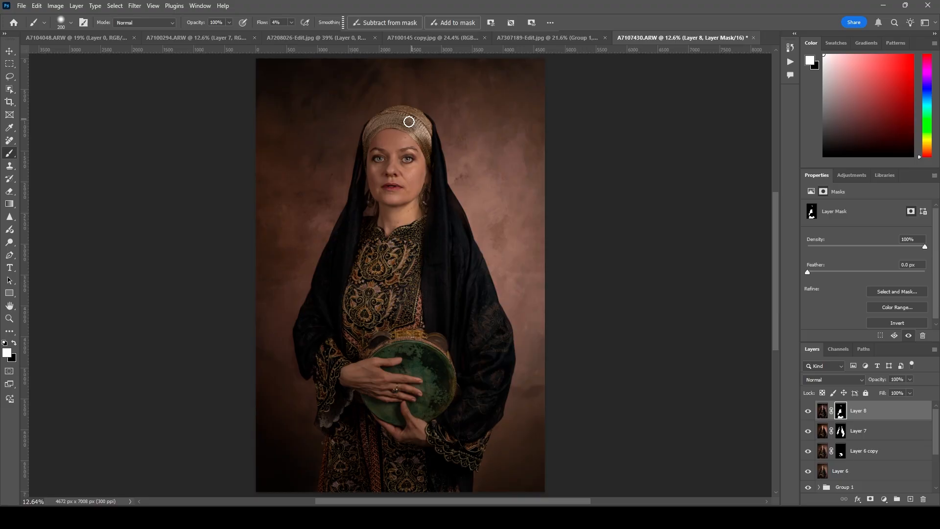
Compare the portrait with Layer 8 hidden and shown, including a close-up of the headscarf
click(809, 415)
click(807, 415)
click(808, 415)
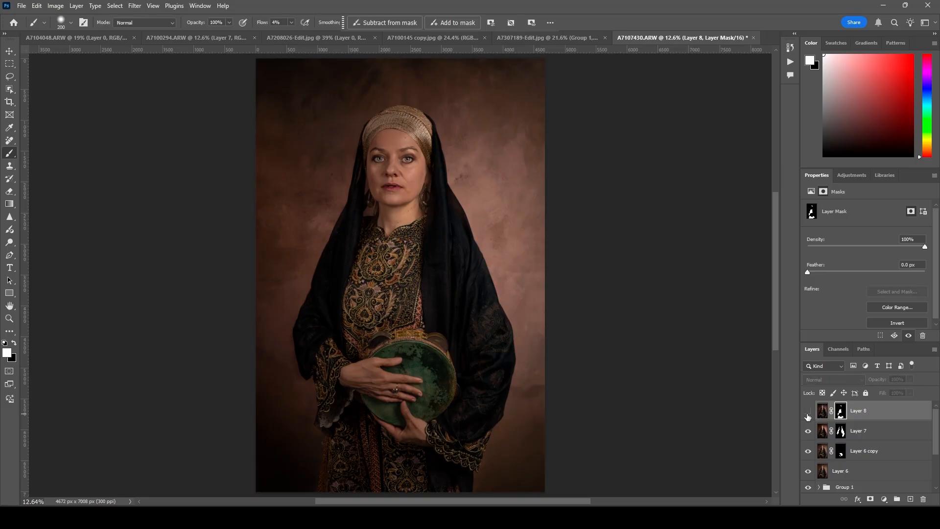
click(808, 414)
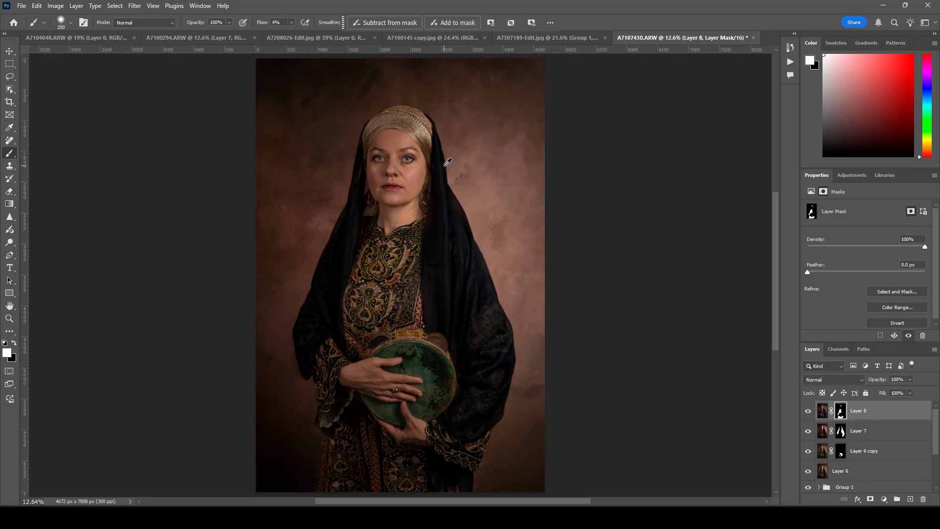
scroll(424, 162, up, 5)
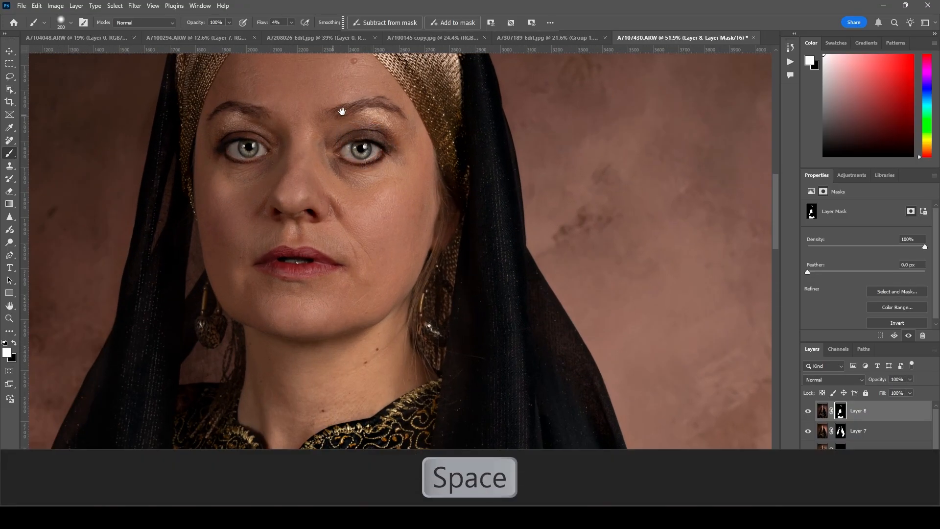
drag(343, 109, 404, 319)
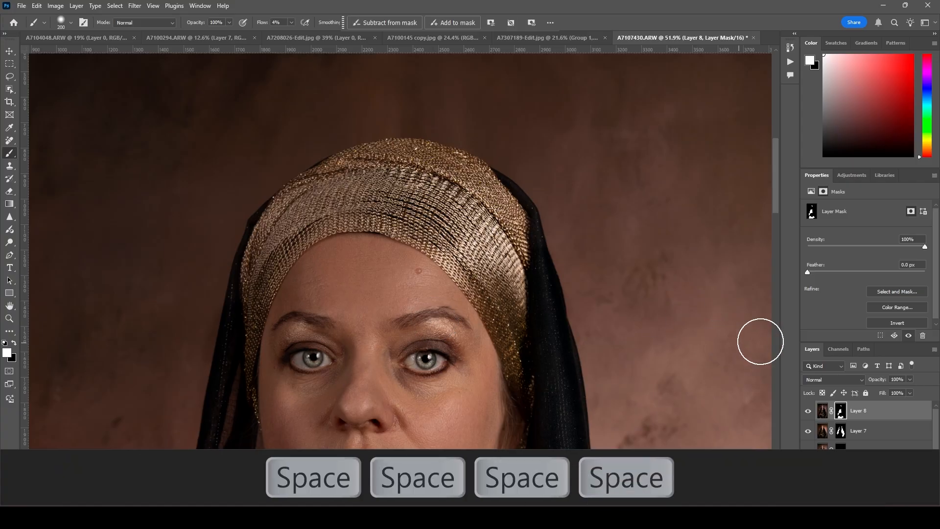
click(808, 415)
click(808, 412)
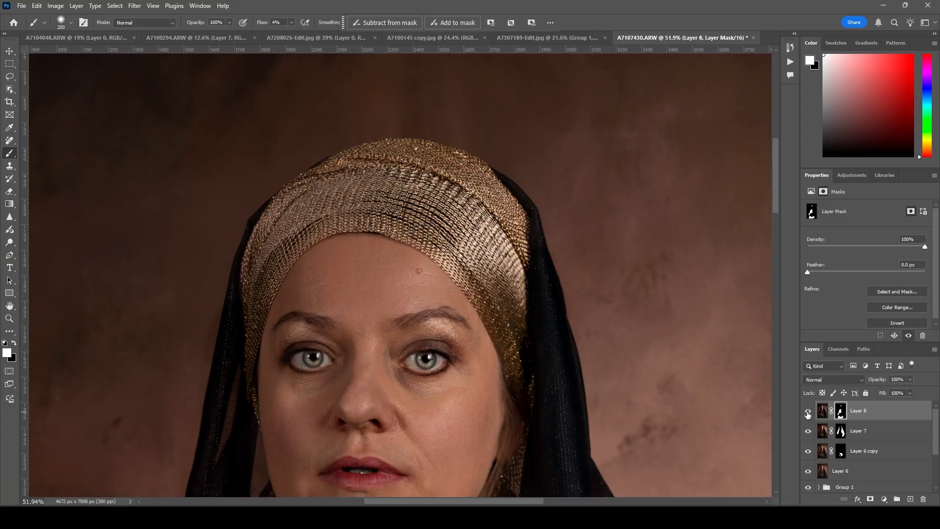
click(808, 412)
click(808, 412)
Switch to KeyFX, enable cursor highlighting and minimize its window
click(531, 518)
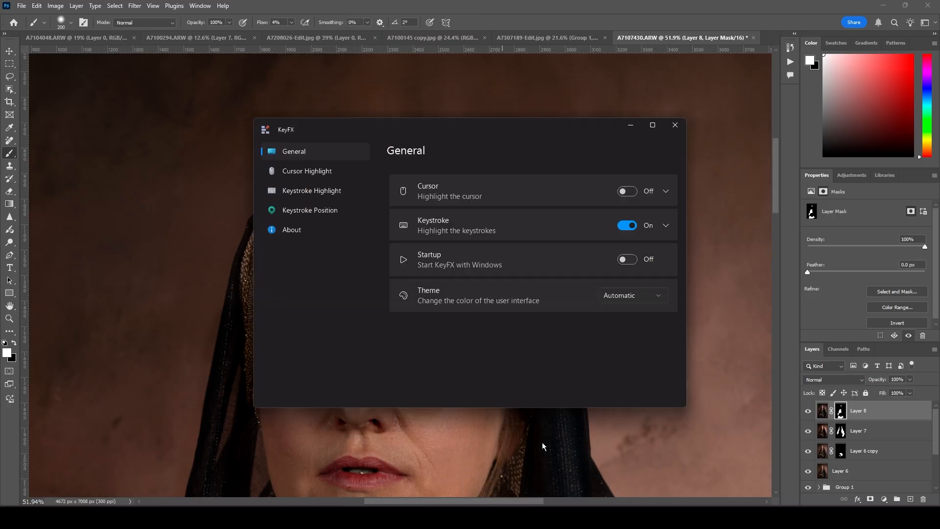
click(623, 193)
click(627, 128)
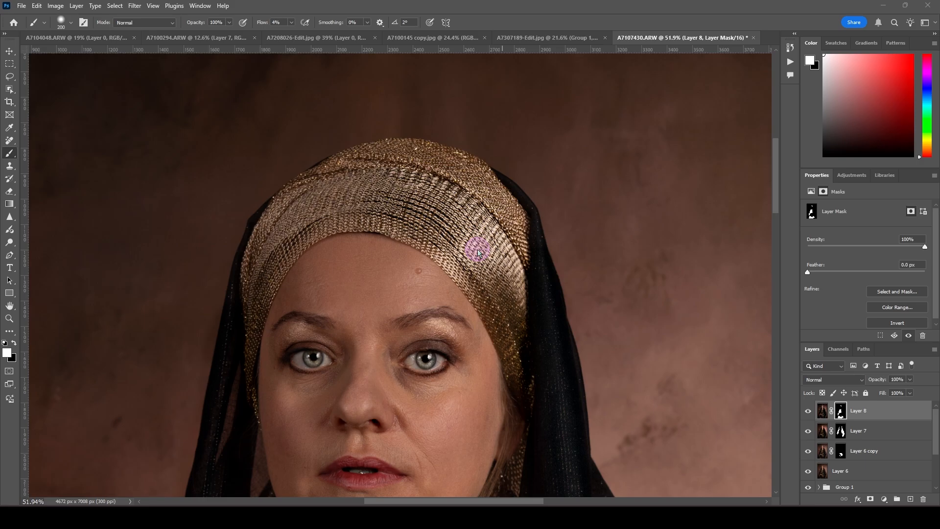
Group Layer 8, Layer 7 and Layer 6 copy together
key(ctrl+0)
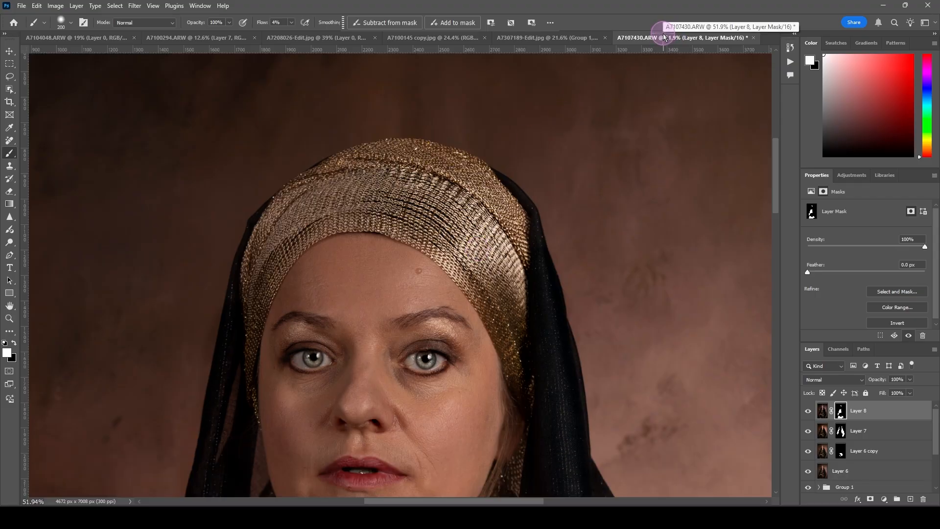
key(ctrl+0)
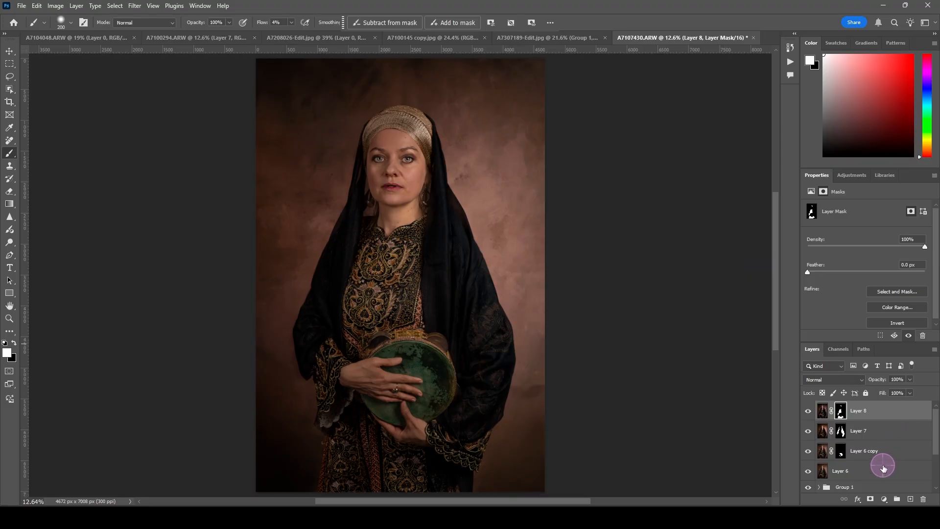
click(864, 413)
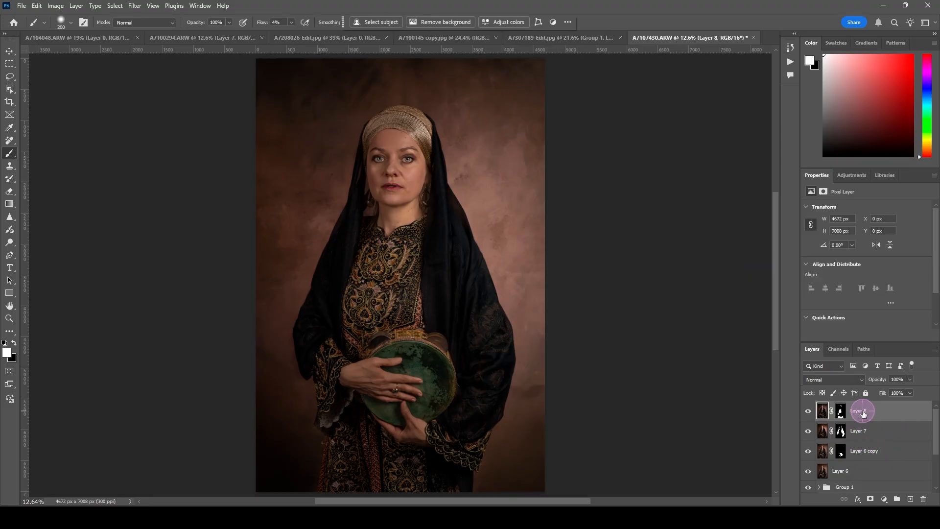
shift+click(863, 451)
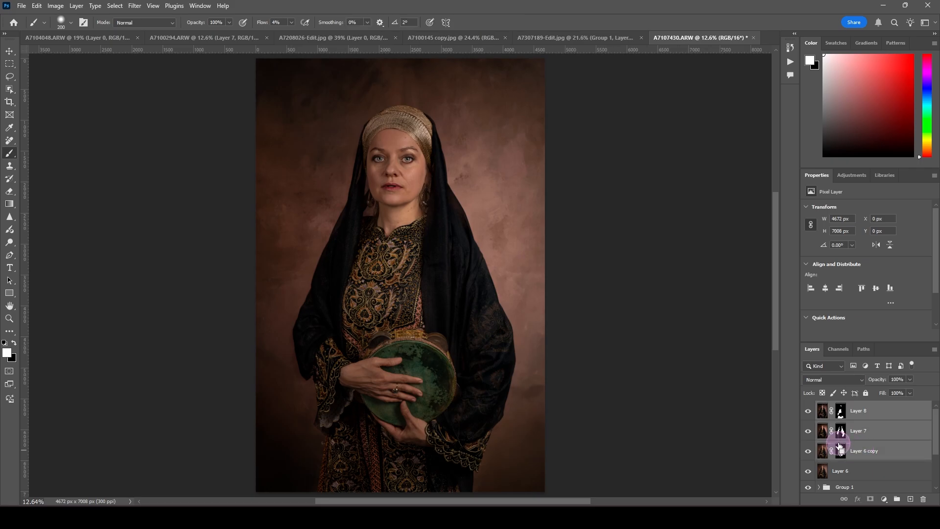
key(ctrl+g)
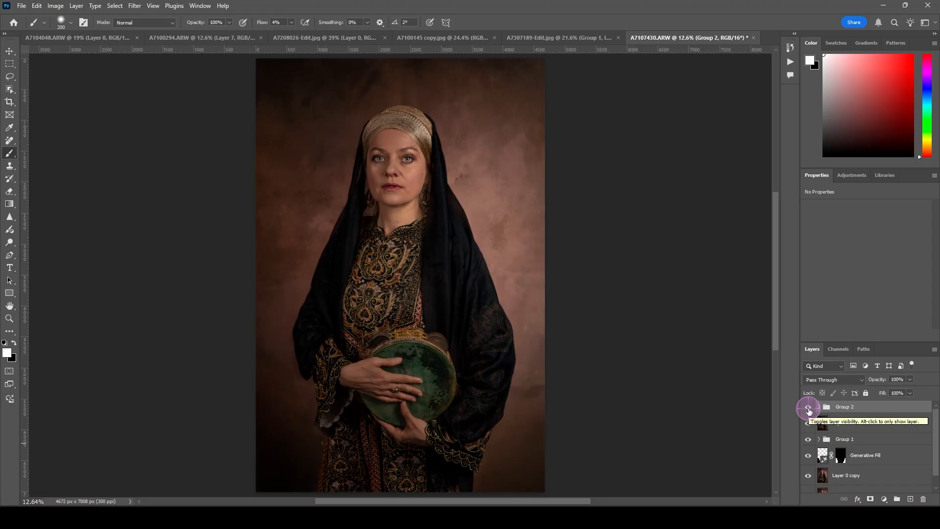
Toggle the new group's visibility to compare the portrait before and after the dress, drum and shawl enhancements
click(809, 410)
click(809, 410)
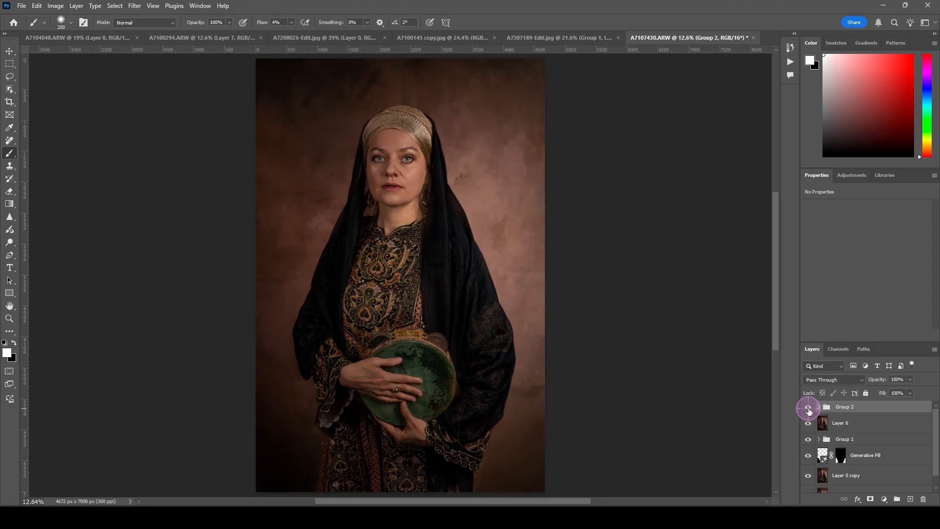
click(808, 410)
click(809, 411)
click(808, 410)
click(809, 410)
click(808, 410)
click(809, 410)
click(809, 410)
click(809, 410)
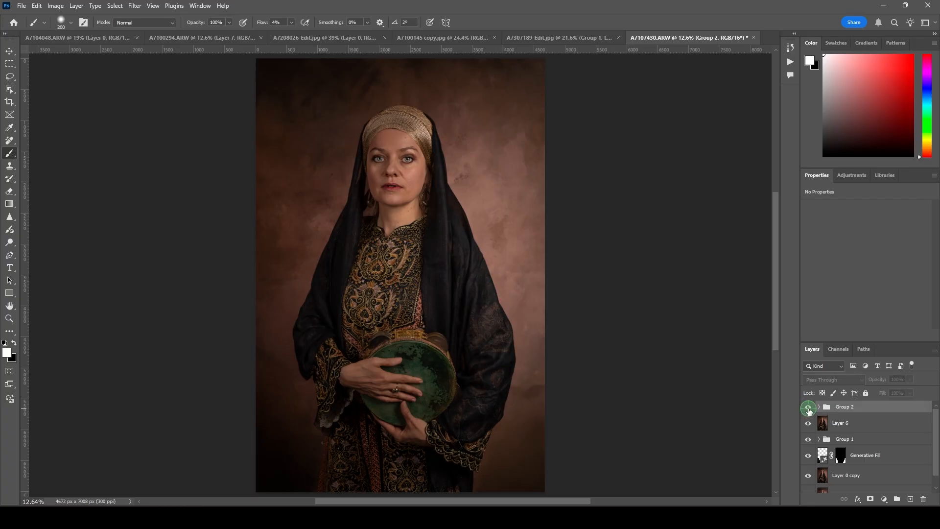
click(808, 410)
click(809, 411)
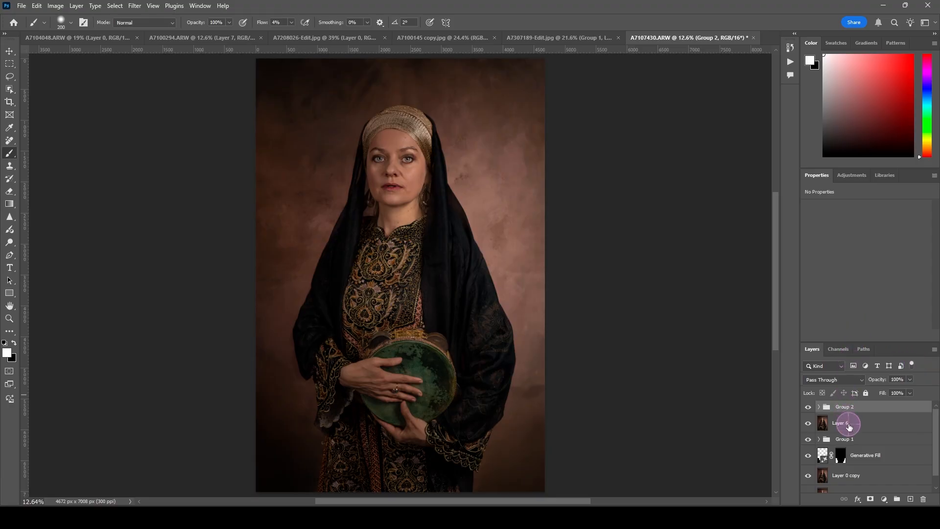
Stamp all visible layers into a new layer above Group 2
click(842, 407)
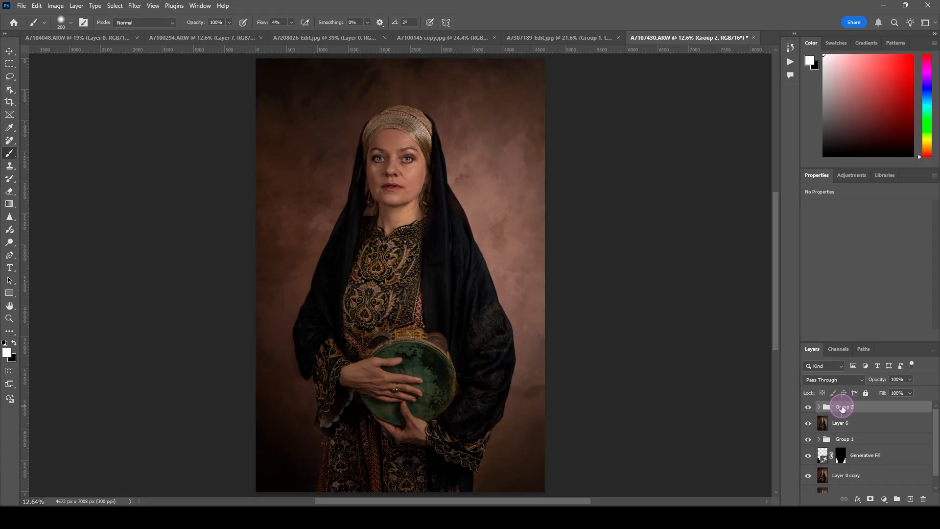
key(ctrl+alt+shift+e)
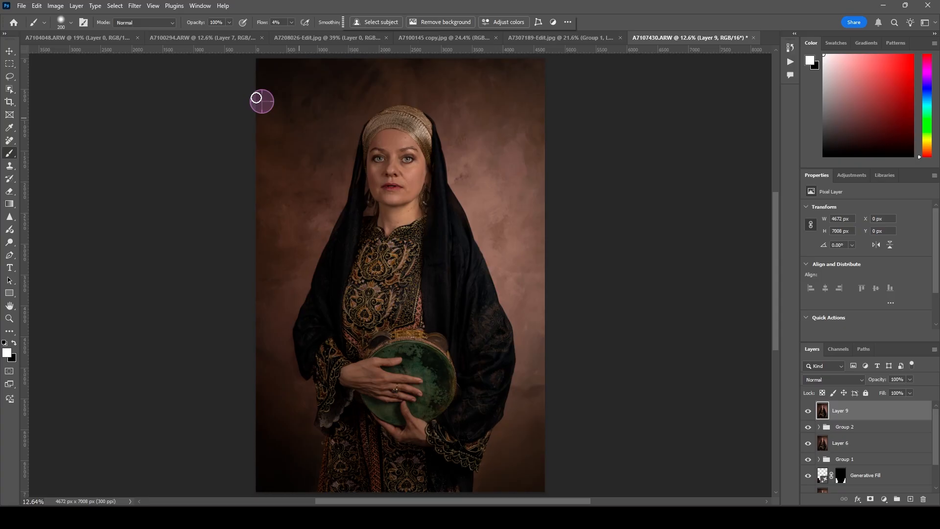
Open the Camera Raw Filter on Layer 9 and create an automatic Background mask around the woman
click(135, 7)
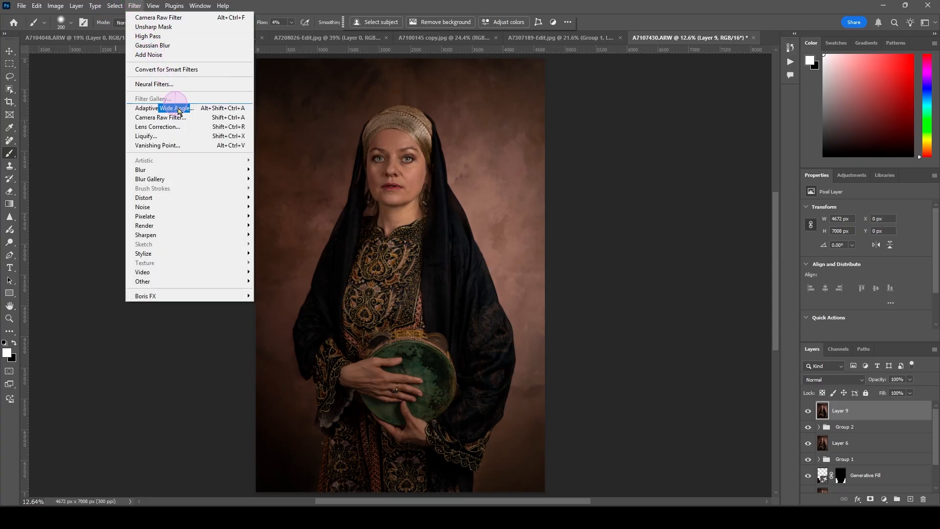
click(185, 117)
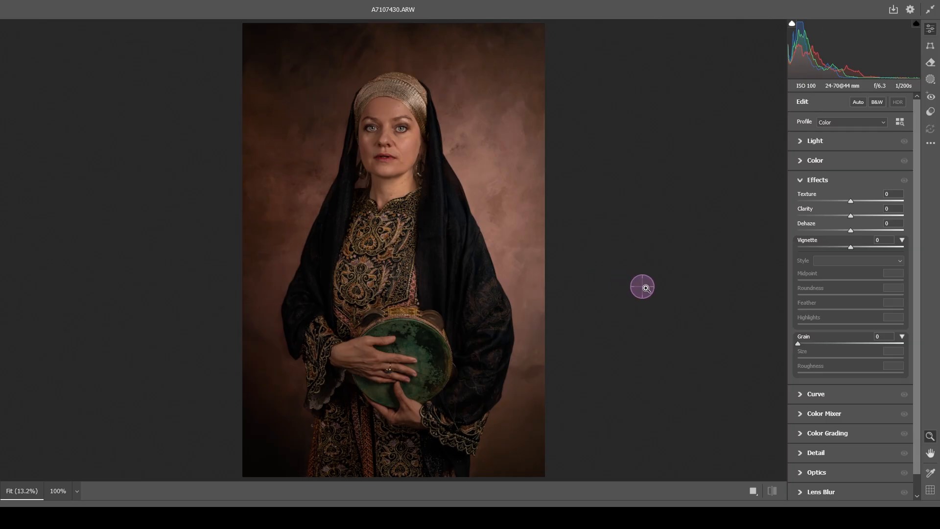
click(931, 80)
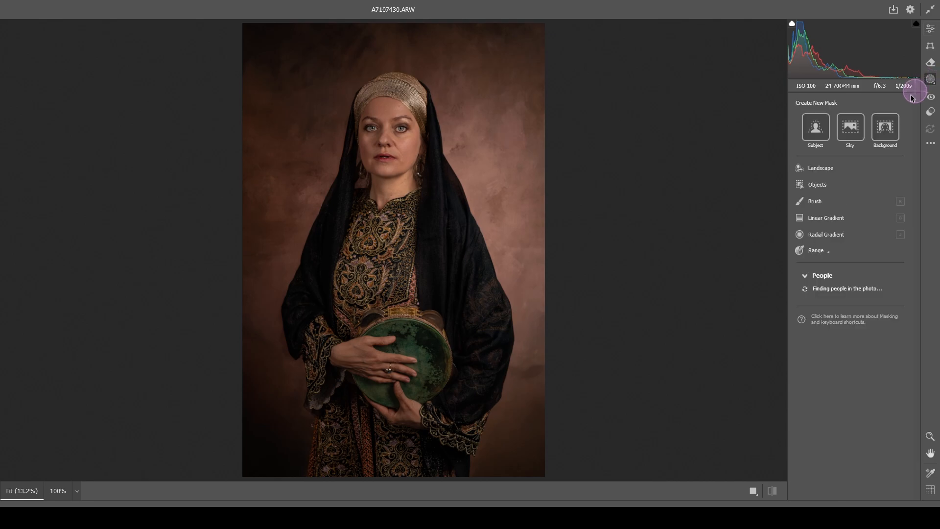
click(885, 129)
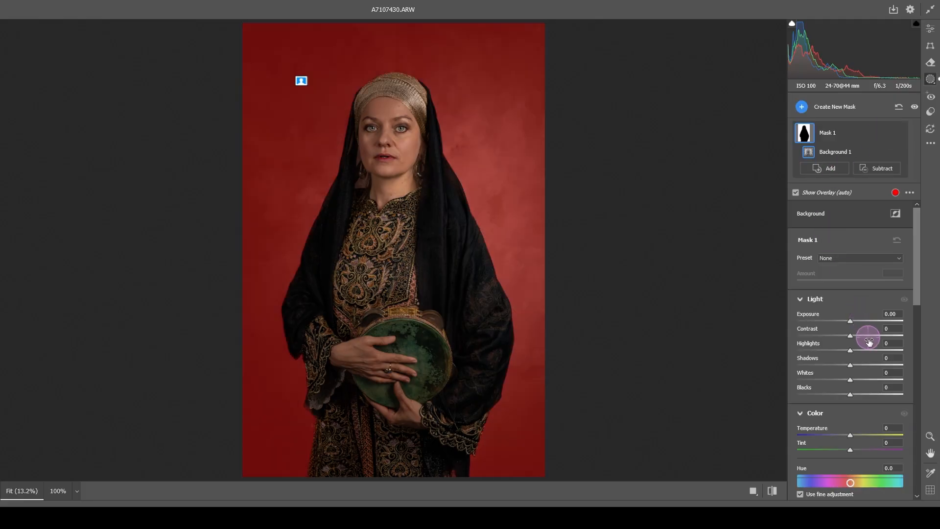
Set the background mask's Clarity to +100, Texture to +34 and Dehaze to +28, and apply the Camera Raw filter
scroll(860, 363, down, 10)
scroll(860, 362, down, 2)
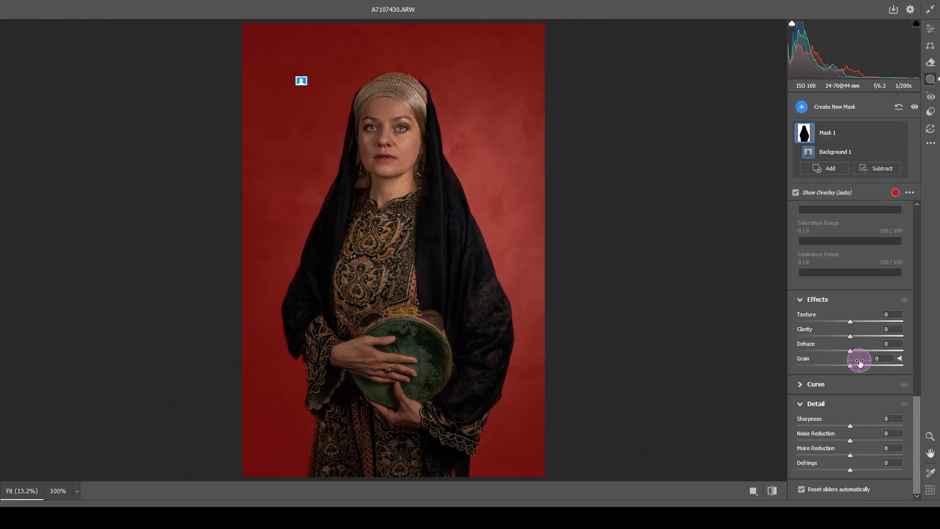
scroll(860, 363, up, 12)
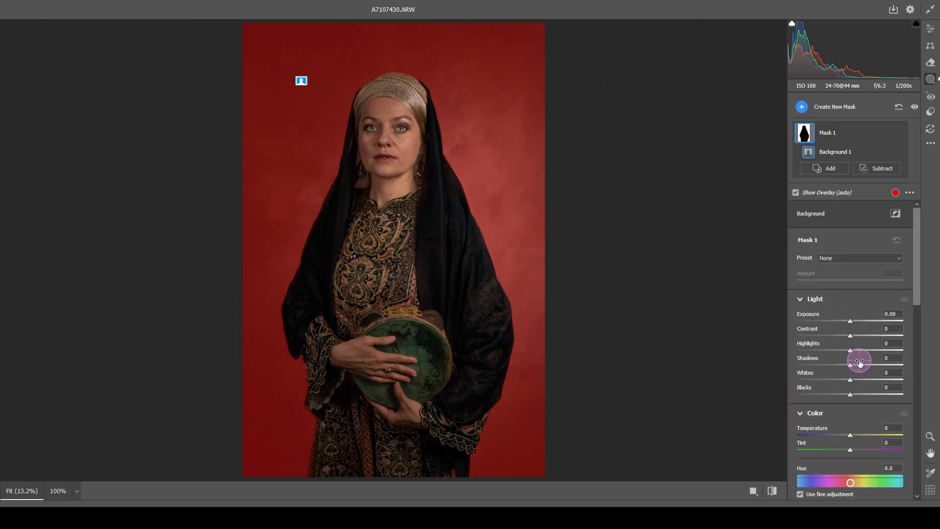
scroll(858, 363, down, 9)
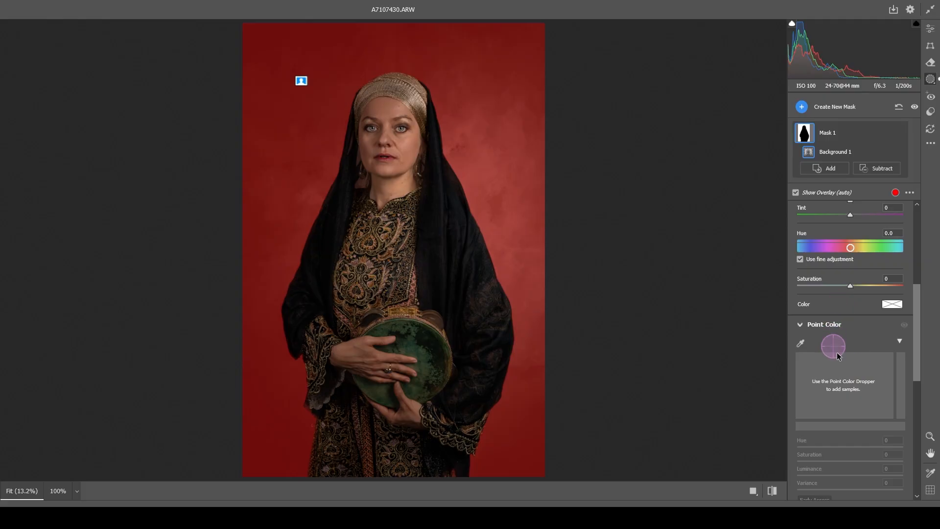
scroll(859, 361, up, 4)
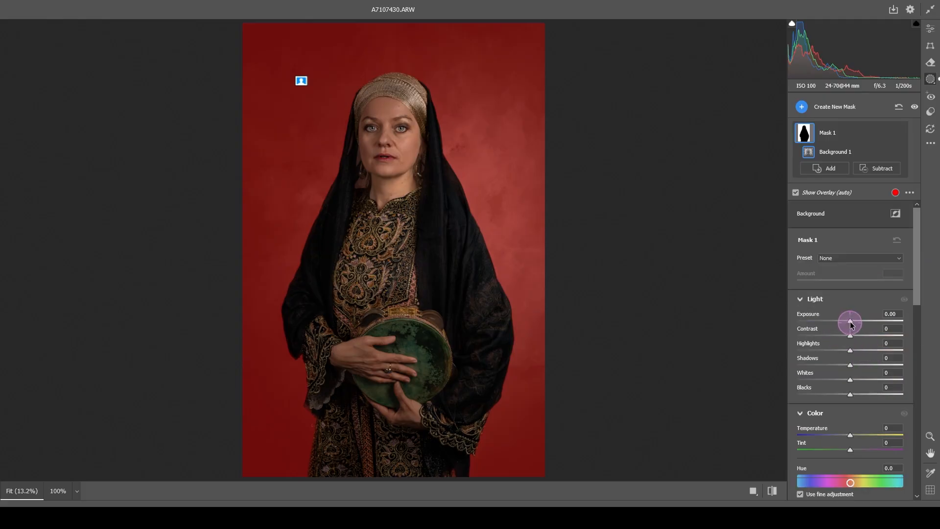
scroll(854, 385, down, 10)
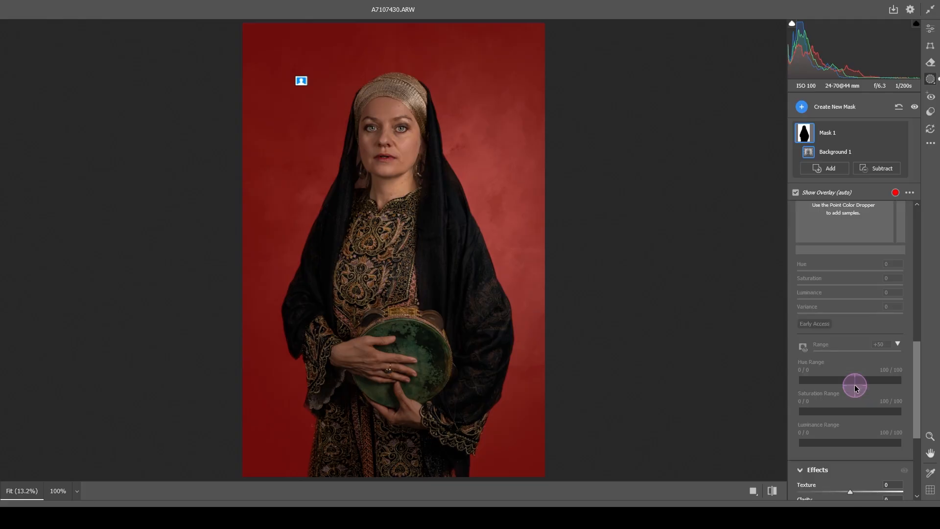
scroll(855, 387, down, 2)
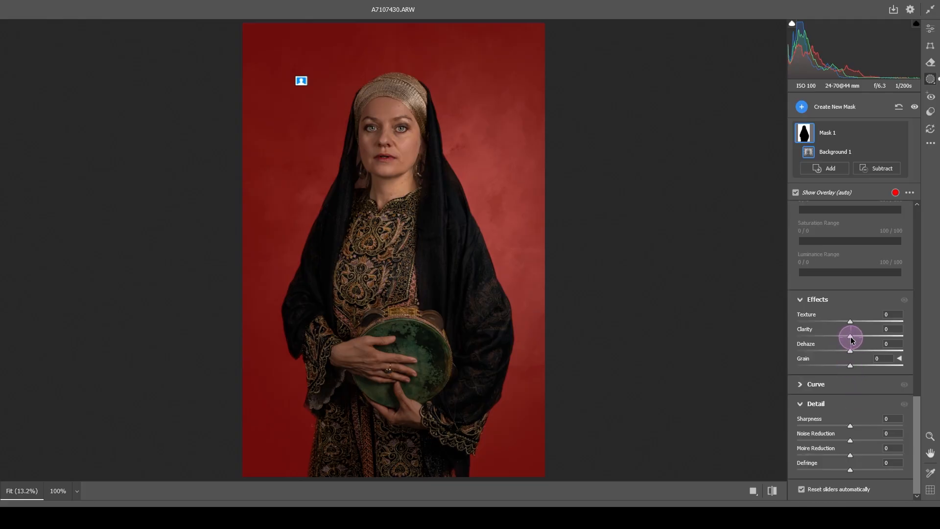
drag(850, 336, 907, 342)
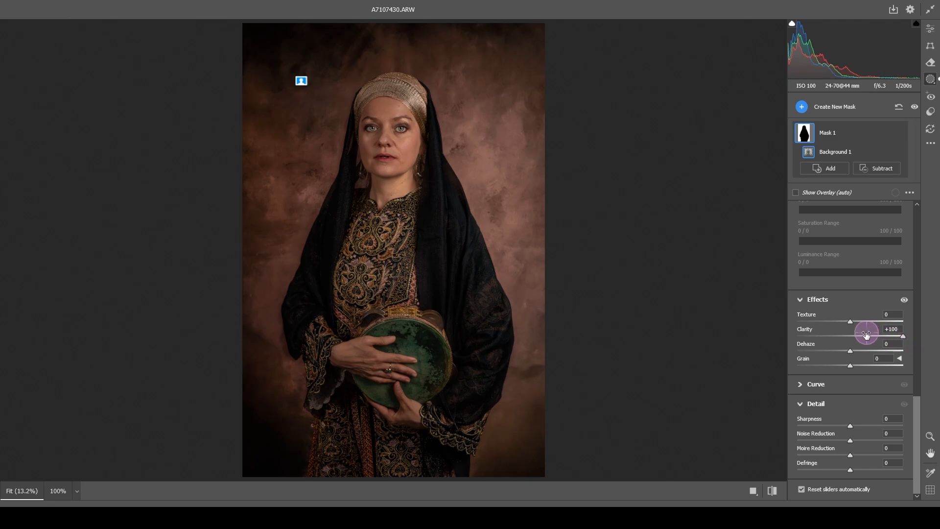
drag(850, 322, 864, 352)
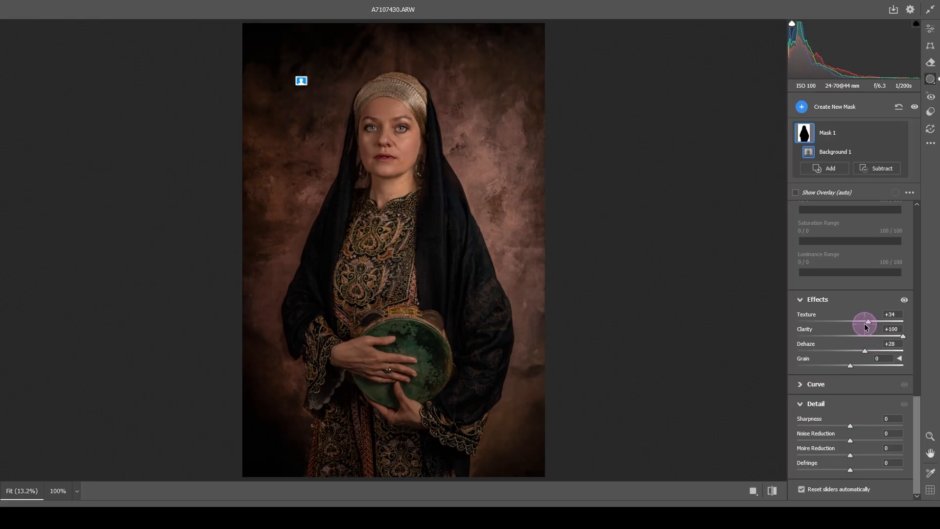
click(861, 497)
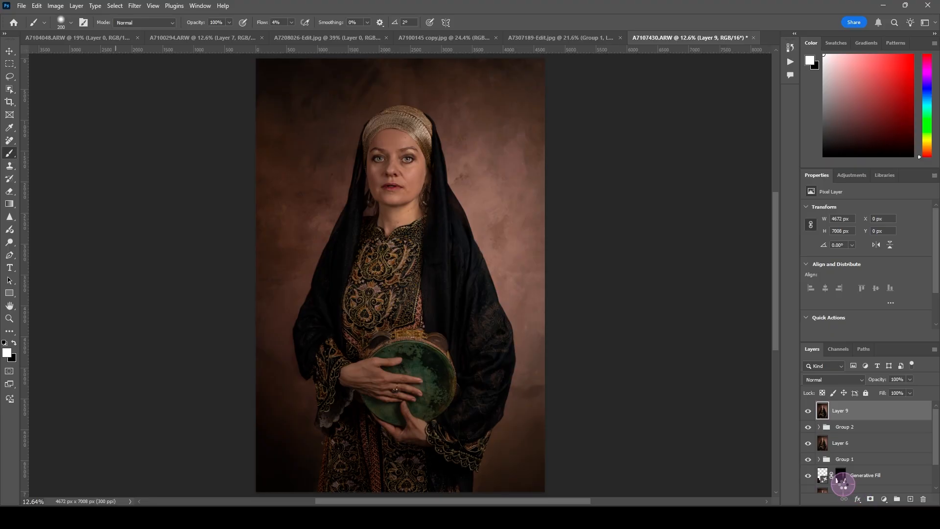
Group Layer 9, Group 2 and Layer 6 together
click(847, 412)
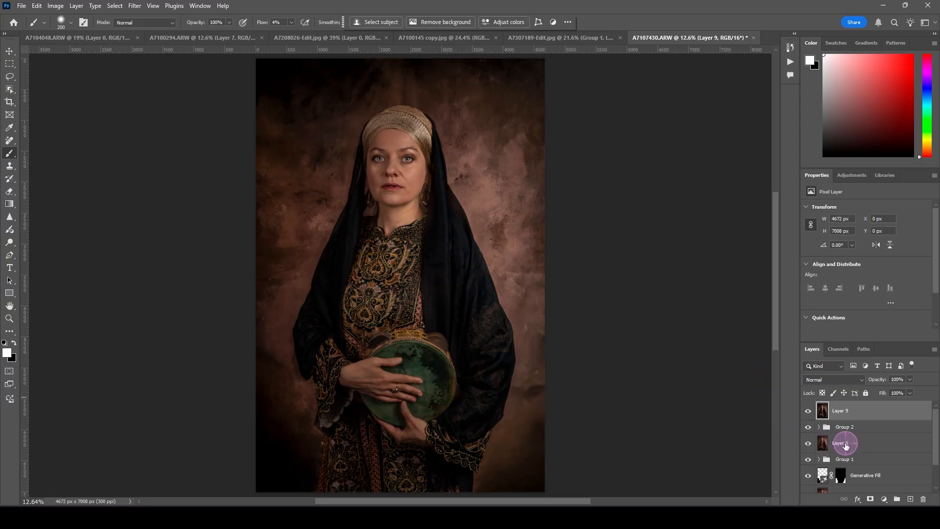
shift+click(846, 444)
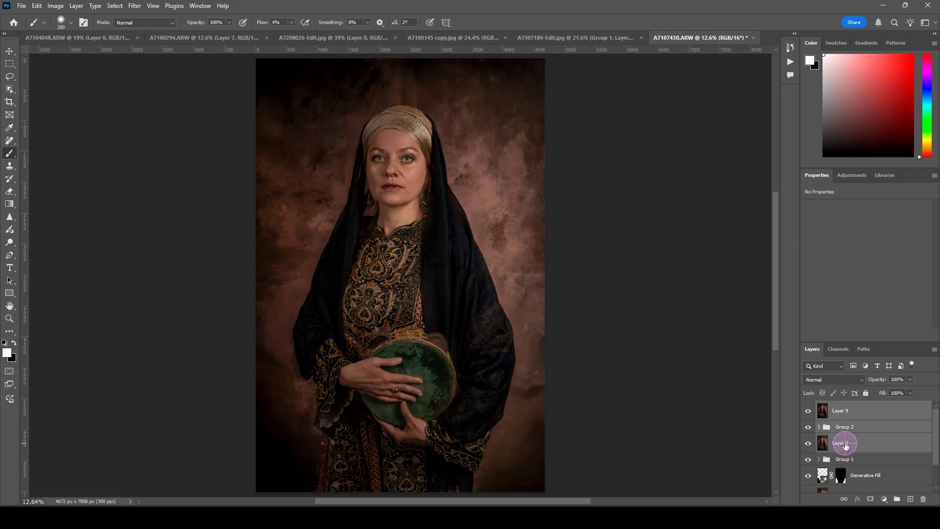
key(ctrl+g)
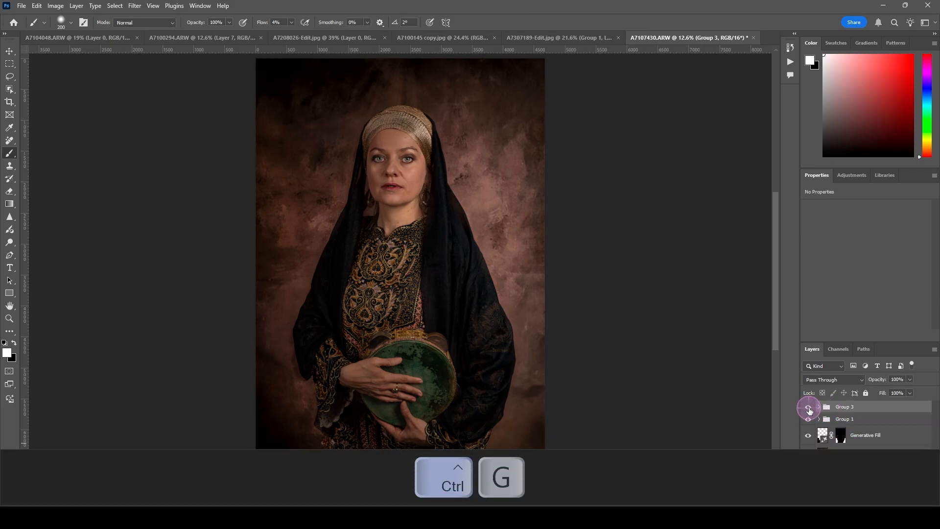
Toggle Group 3's visibility repeatedly to compare the portrait before and after the clothing, drum and background enhancements
click(809, 407)
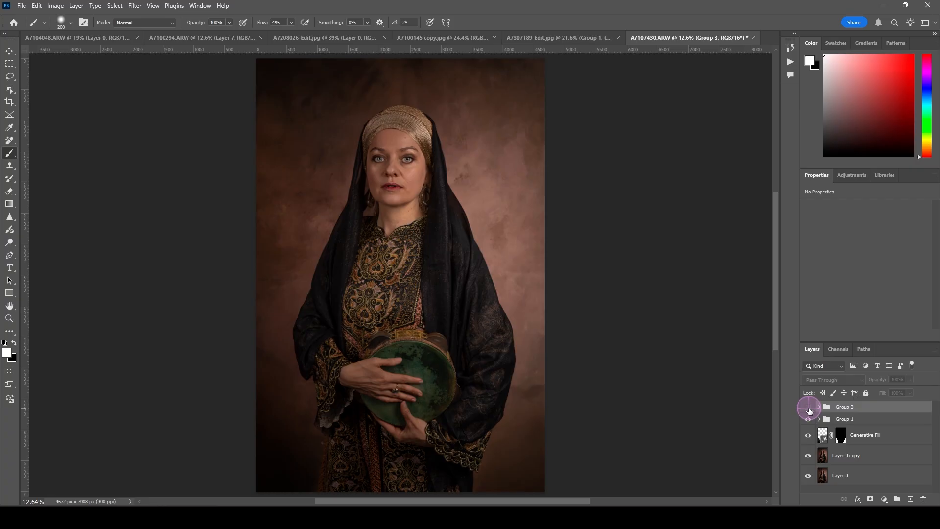
click(808, 408)
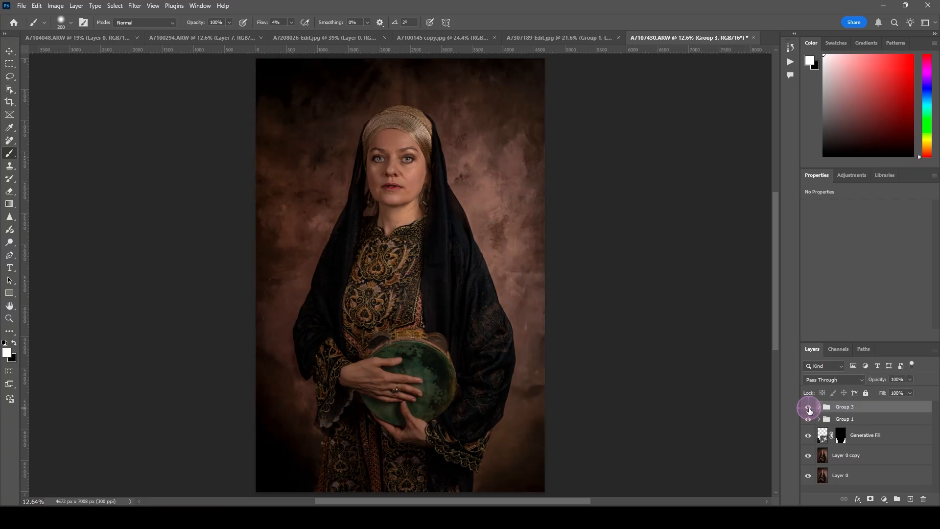
click(808, 408)
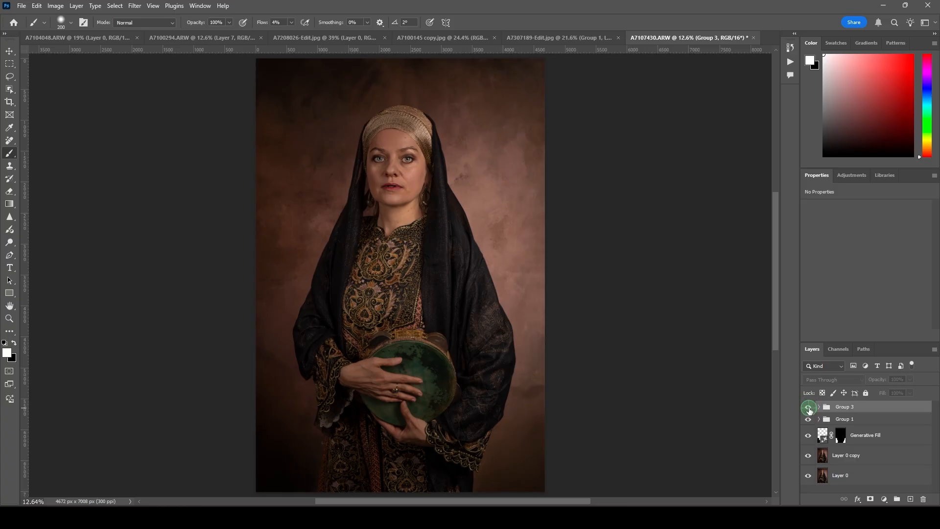
click(809, 408)
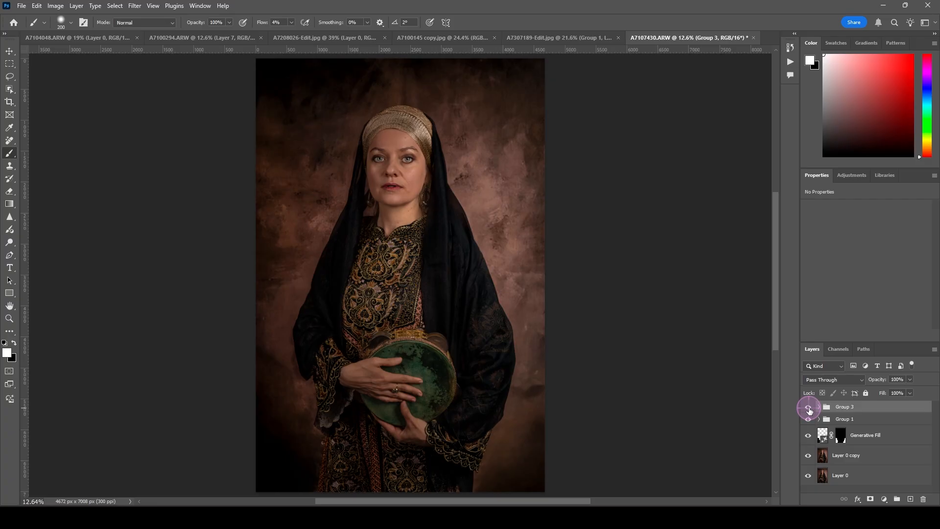
click(809, 408)
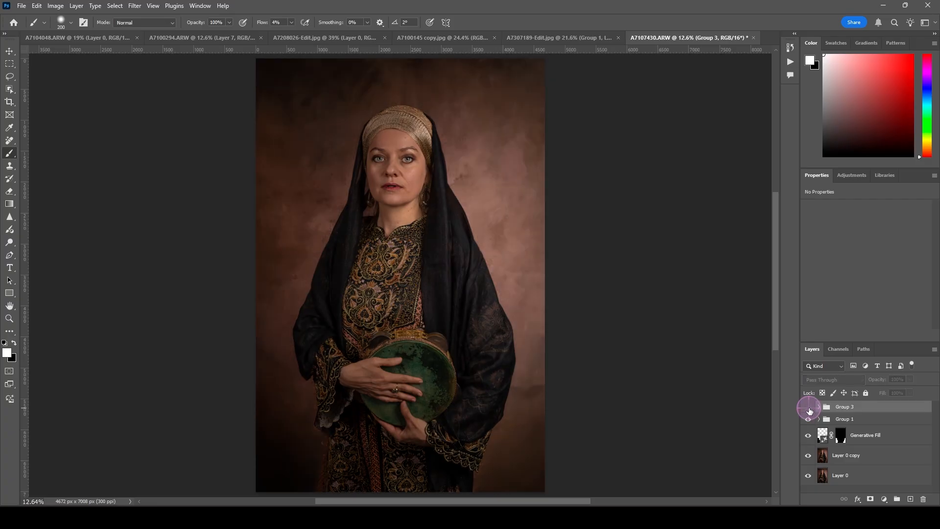
click(808, 407)
click(809, 408)
click(808, 408)
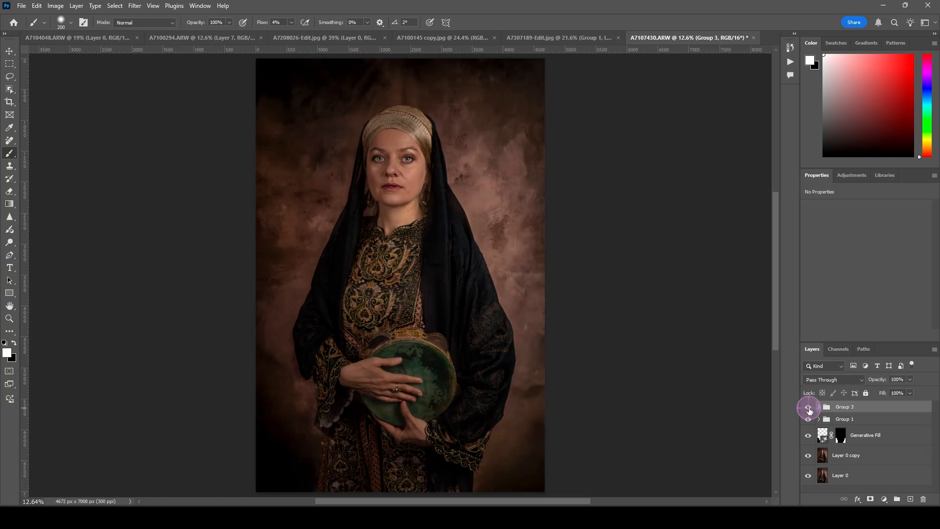